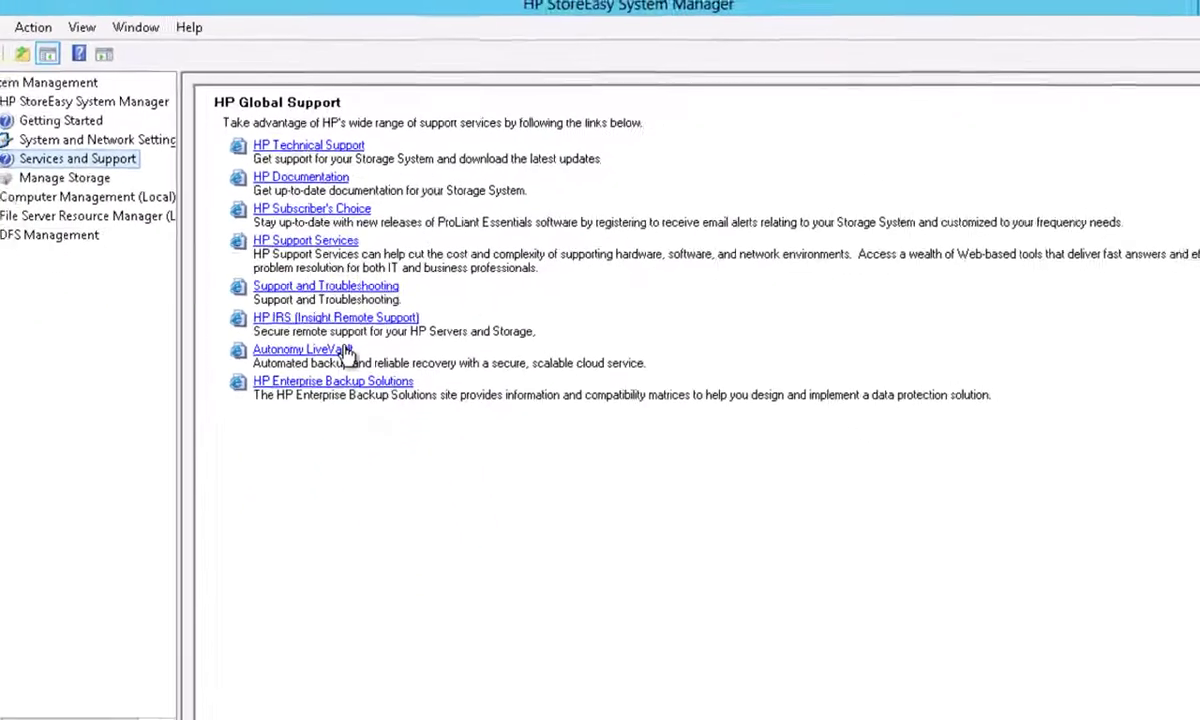
Open the Autonomy LiveVault page from the HP Global Support links and review the product description and features
{"action": "left_click", "coordinate": [340, 386]}
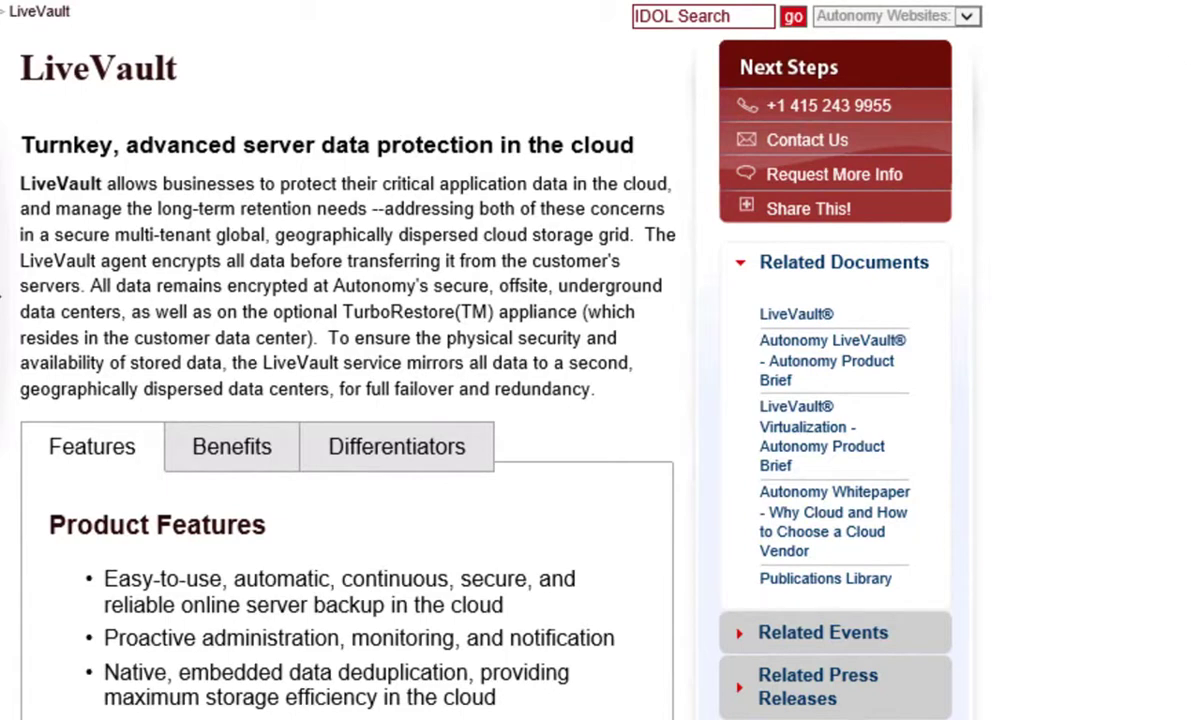
{"action": "scroll", "coordinate": [600, 360], "scroll_direction": "down", "scroll_amount": 1}
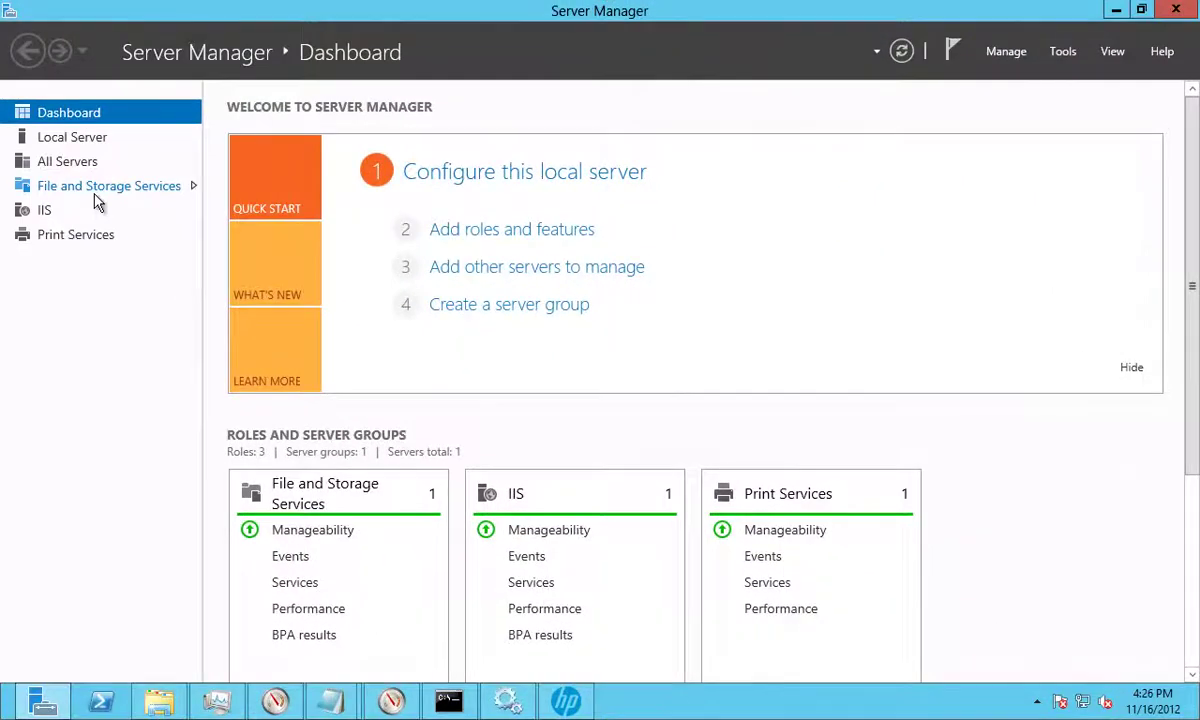
Start a new file share under File and Storage Services in Server Manager with the SMB Share - Quick profile
{"action": "left_click", "coordinate": [96, 190]}
{"action": "left_click", "coordinate": [95, 215]}
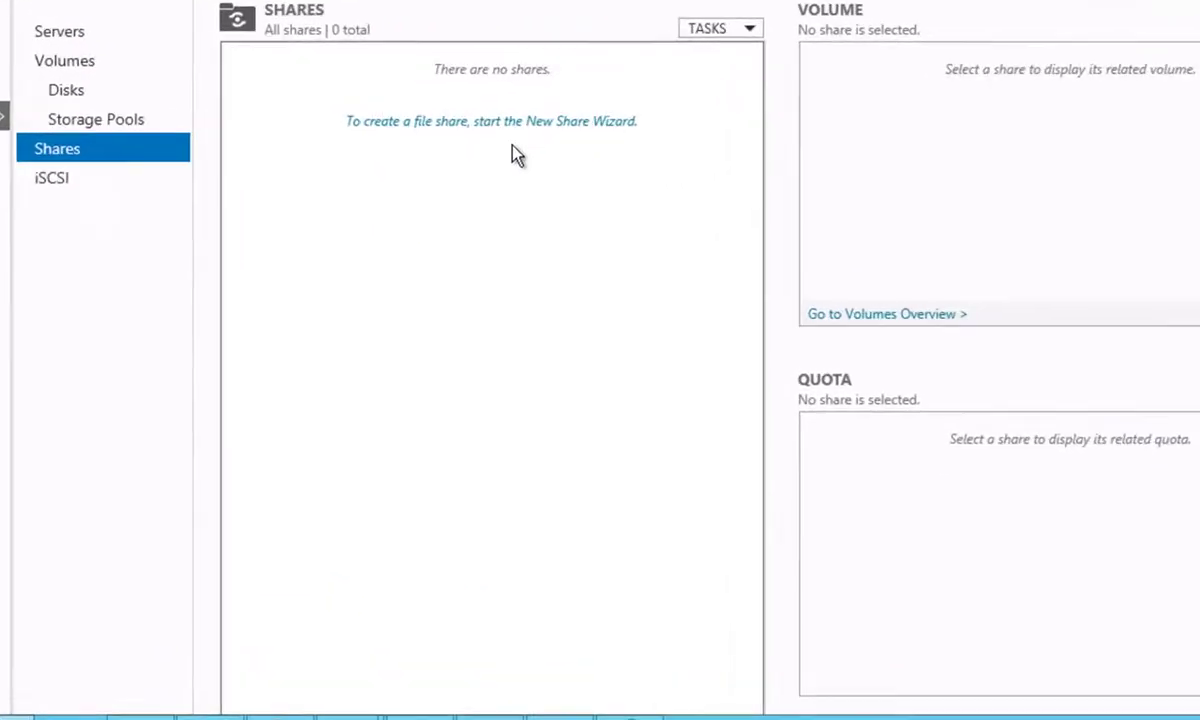
{"action": "left_click", "coordinate": [520, 122]}
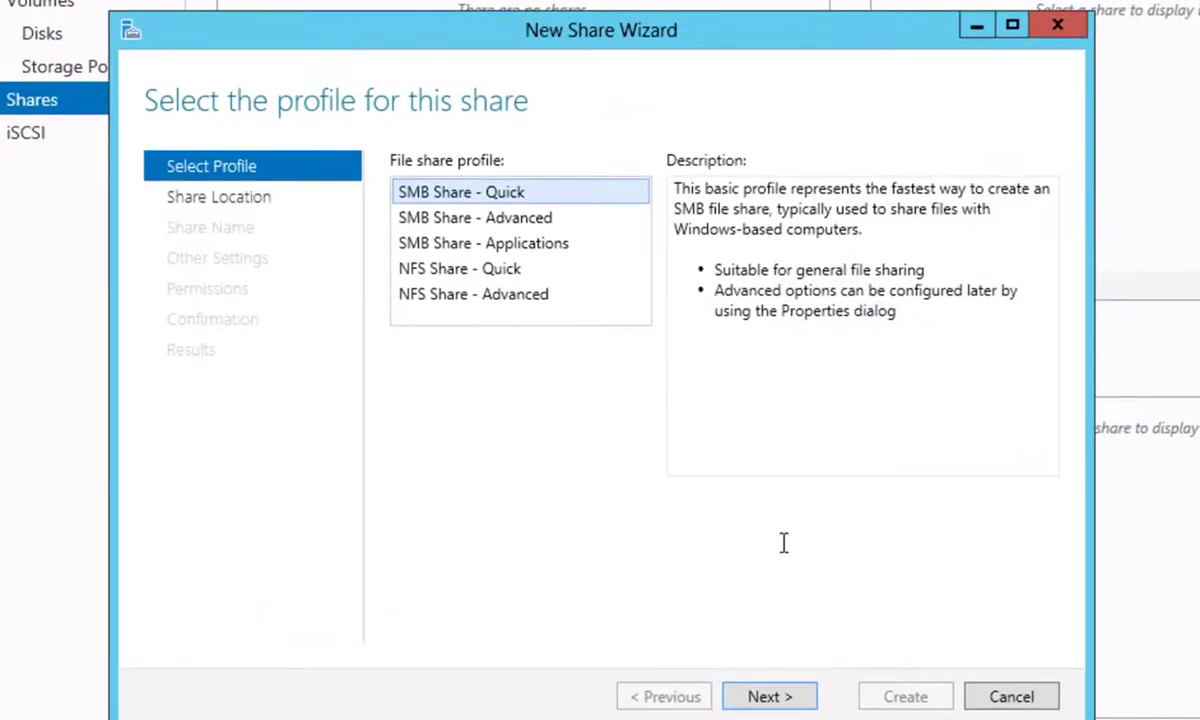
{"action": "left_click", "coordinate": [770, 697]}
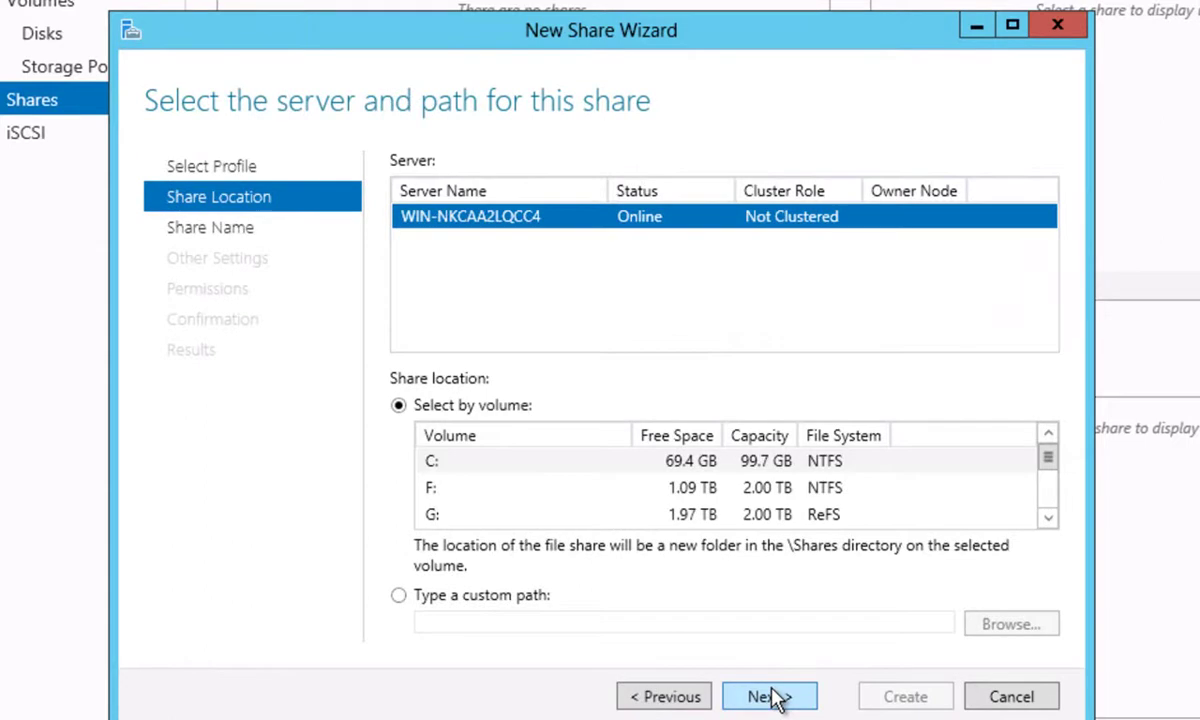
Set the share location to the custom path g:\demo\share
{"action": "left_click", "coordinate": [571, 517]}
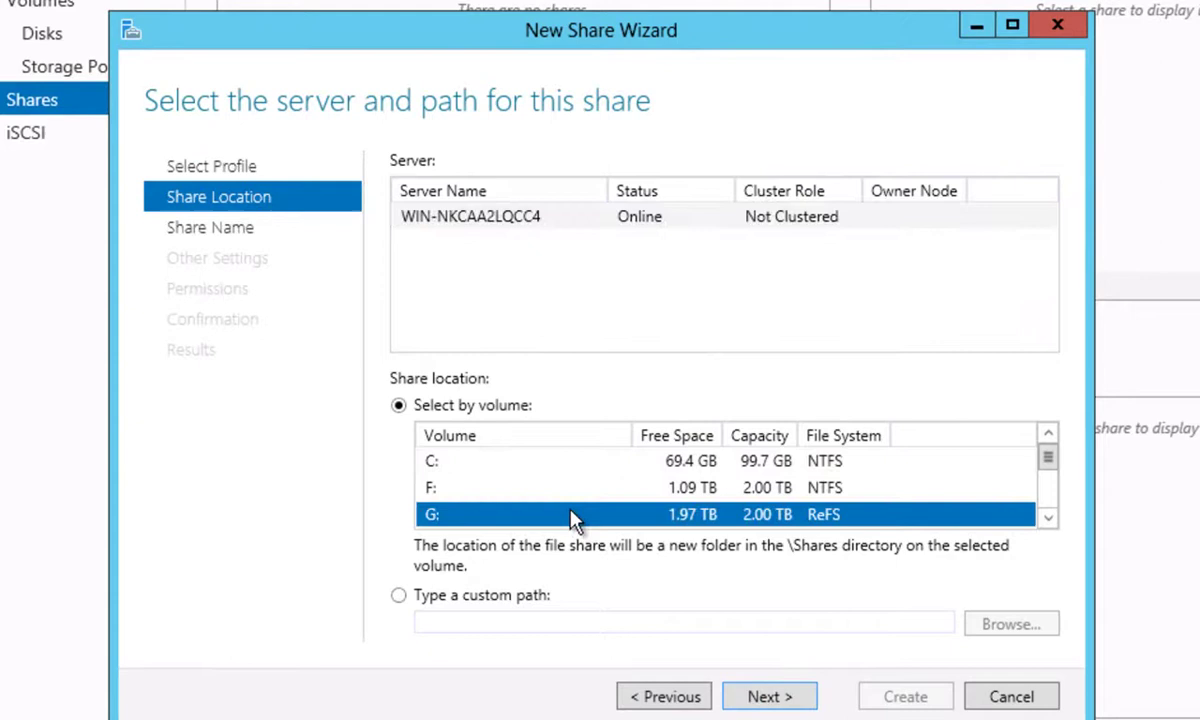
{"action": "left_click", "coordinate": [421, 595]}
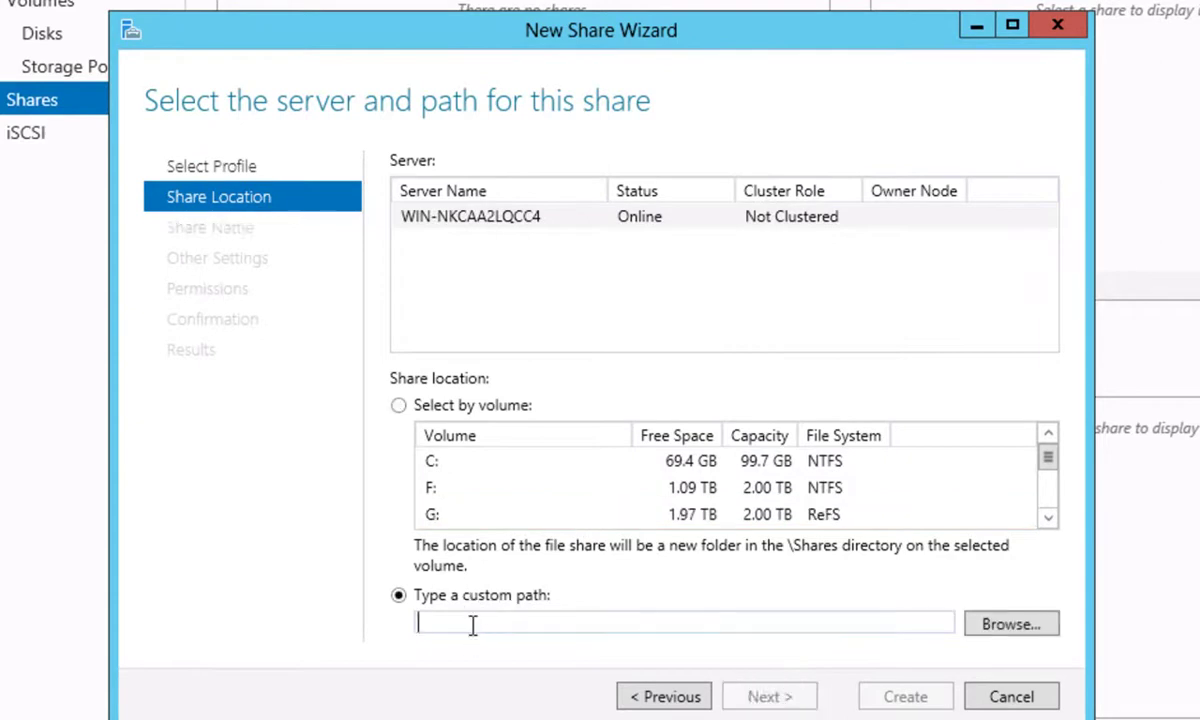
{"action": "left_click", "coordinate": [472, 624]}
{"action": "type", "text": "g:\\d"}
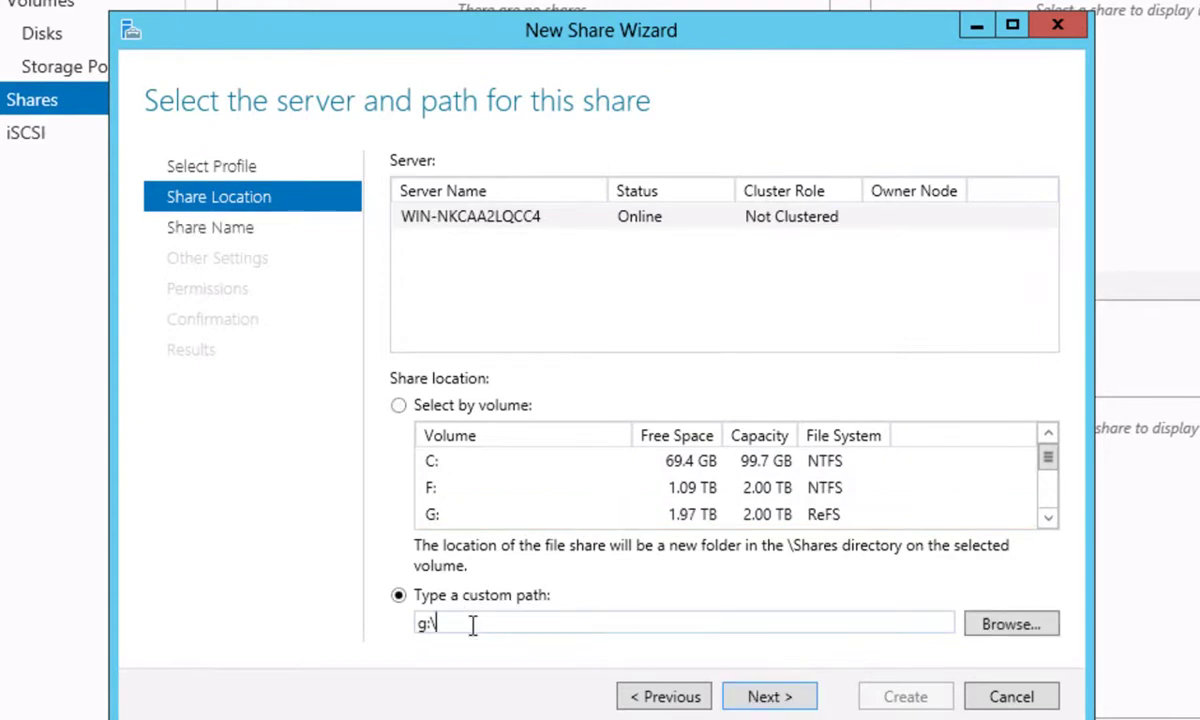
{"action": "type", "text": "emo\\share"}
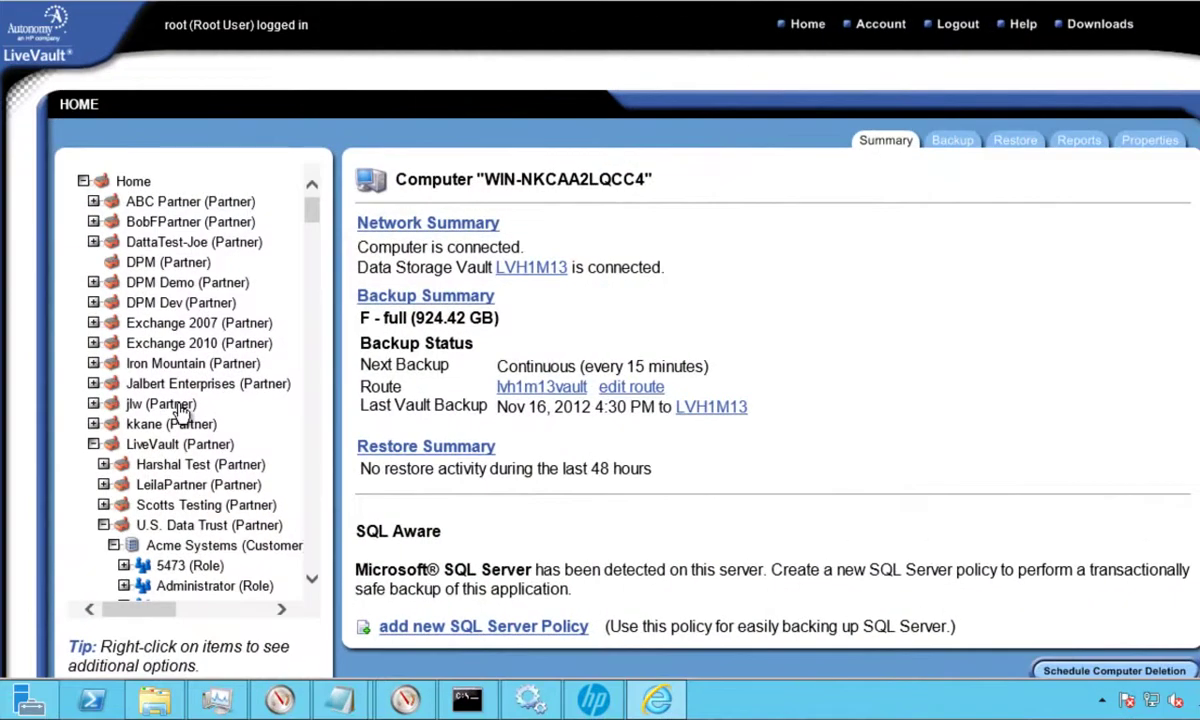
In the LiveVault web portal, add a new Standard Policy for the computer and browse its backup selection to G:\demo\share
{"action": "left_click", "coordinate": [949, 144]}
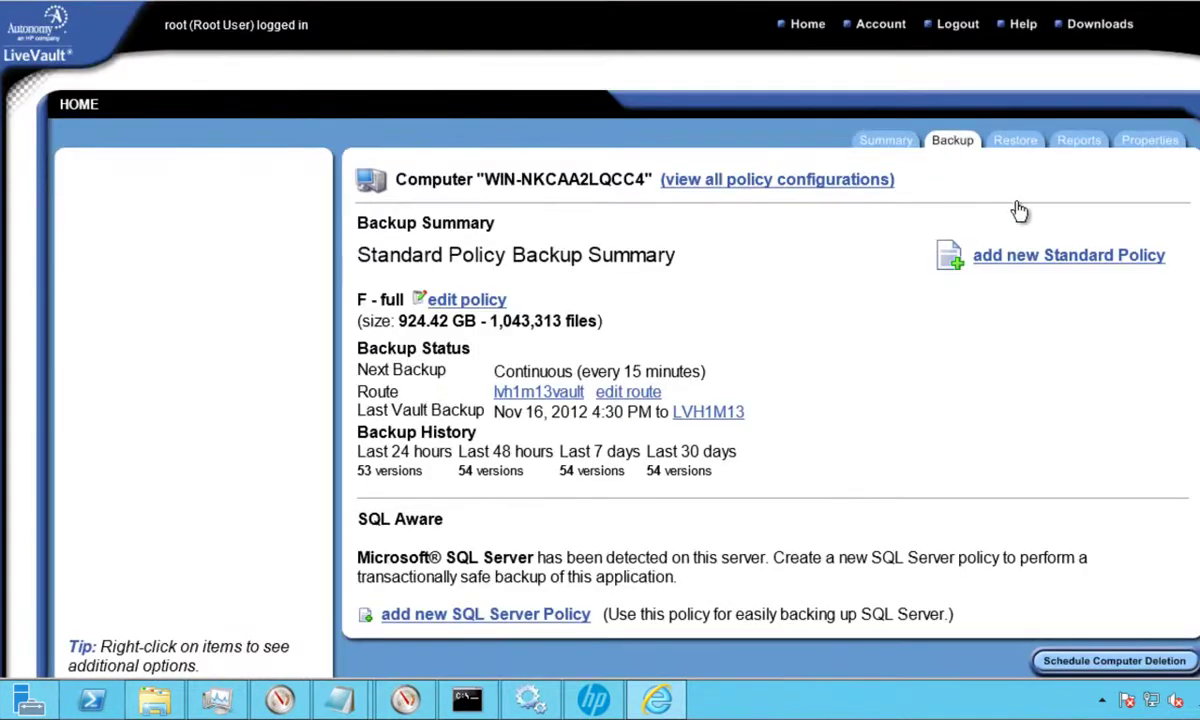
{"action": "left_click", "coordinate": [1028, 256]}
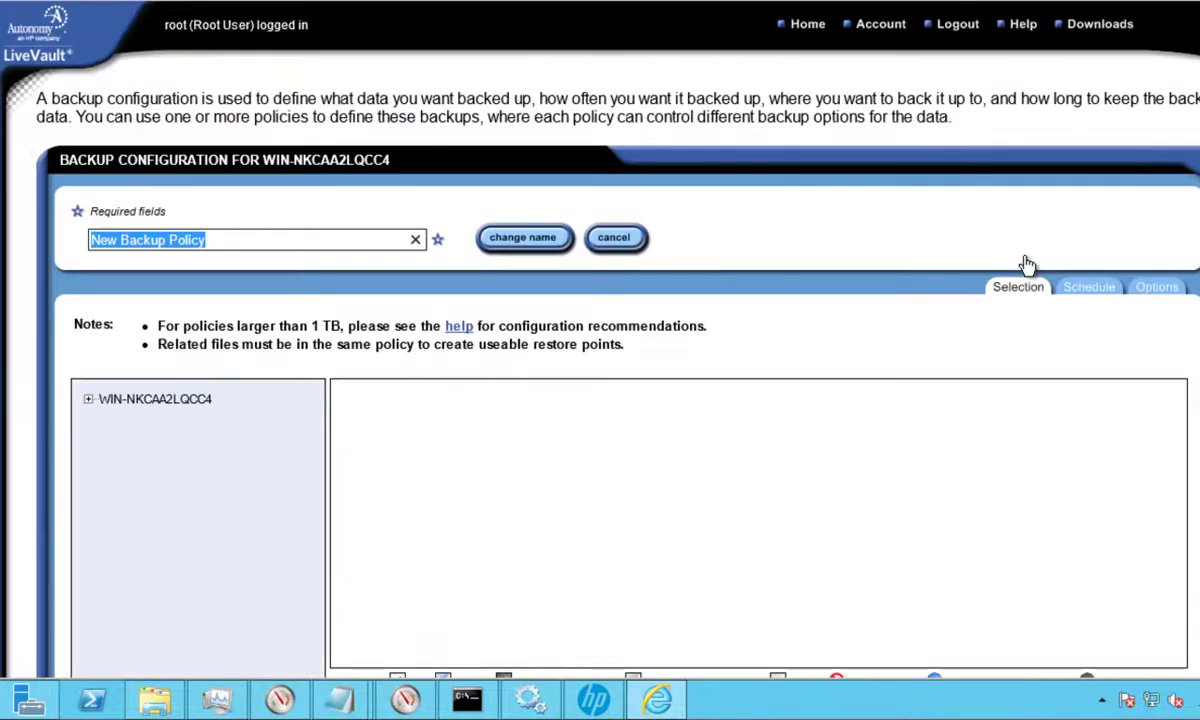
{"action": "left_click", "coordinate": [89, 400]}
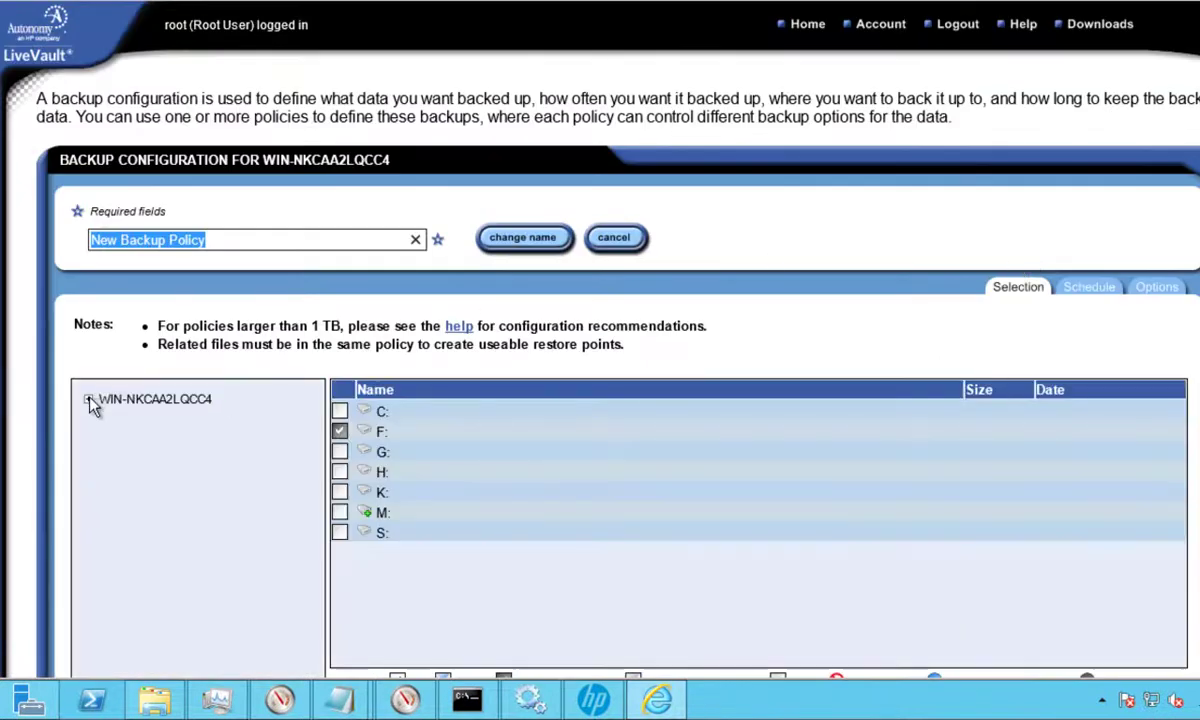
{"action": "left_click", "coordinate": [90, 401]}
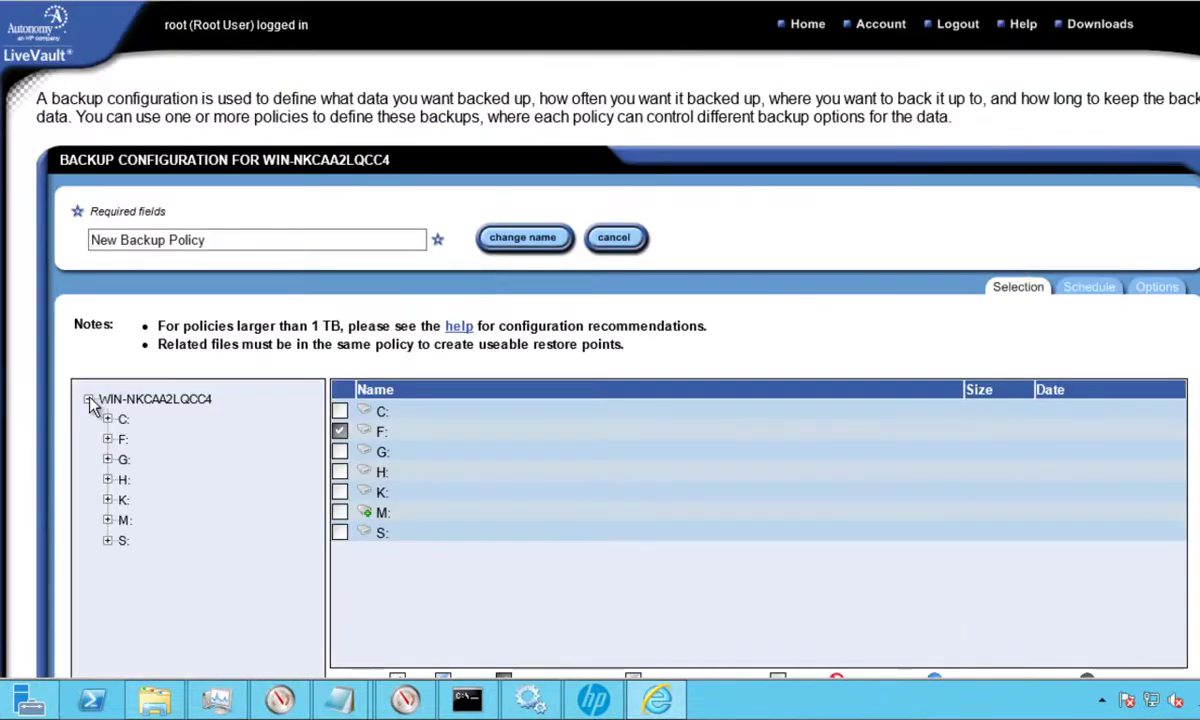
{"action": "left_click", "coordinate": [107, 459]}
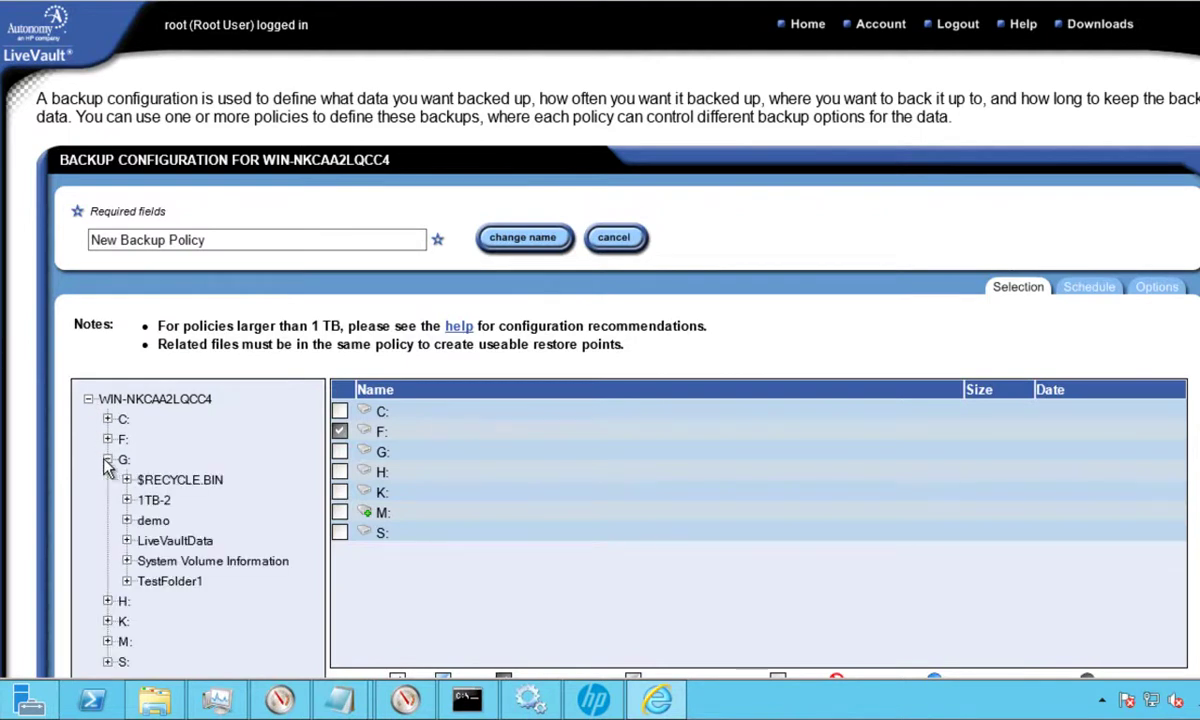
{"action": "left_click", "coordinate": [127, 521]}
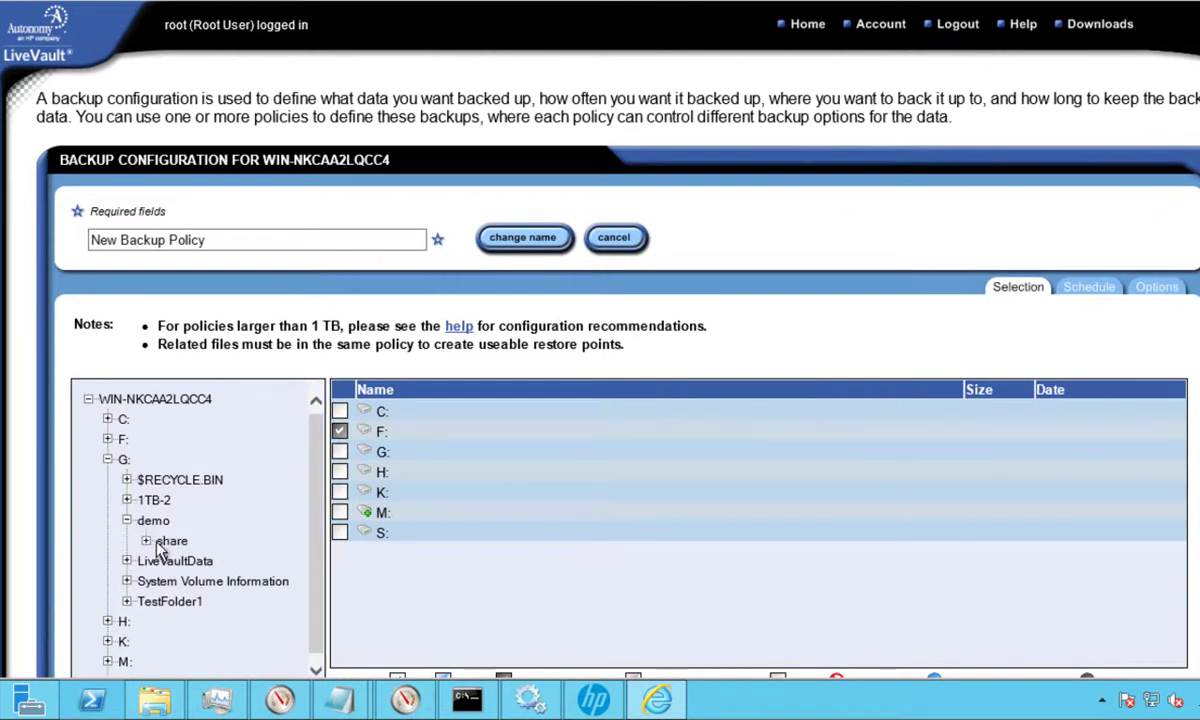
{"action": "left_click", "coordinate": [150, 543]}
{"action": "left_click", "coordinate": [166, 543]}
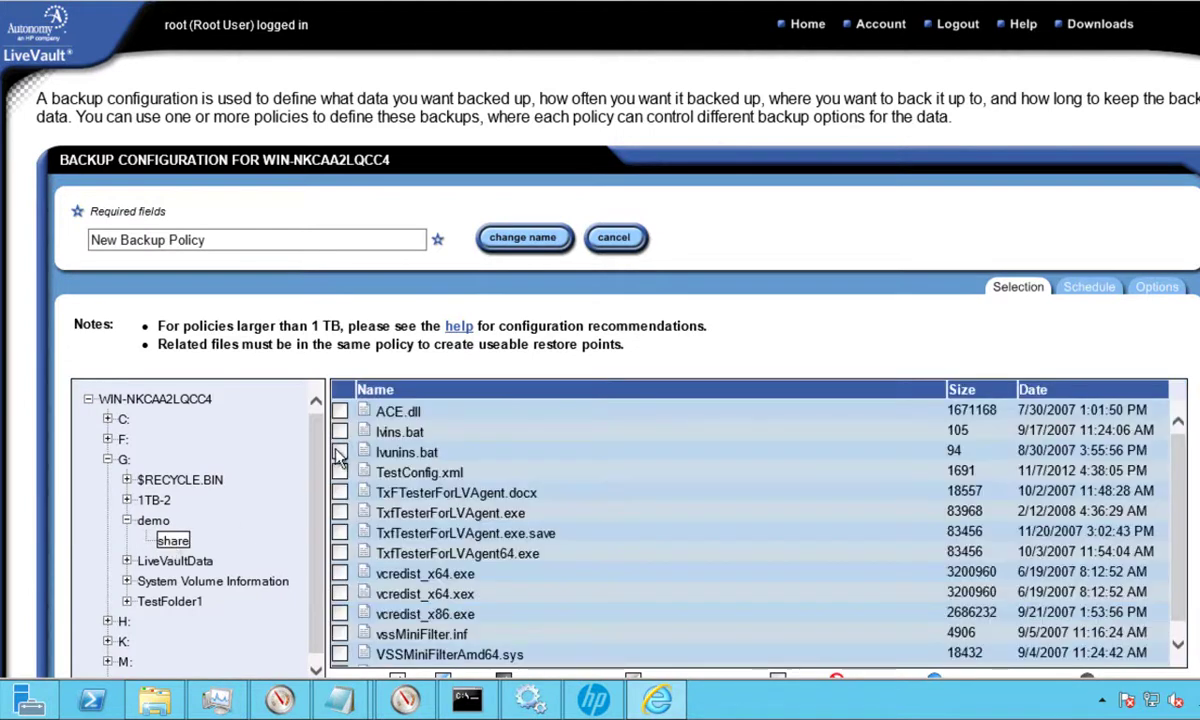
Select ACE.dll through TxfTesterForLVAgent64.exe, plus vssMiniFilter.inf and VSSMiniFilterAmd64.sys, in the share folder for backup
{"action": "left_click", "coordinate": [340, 411]}
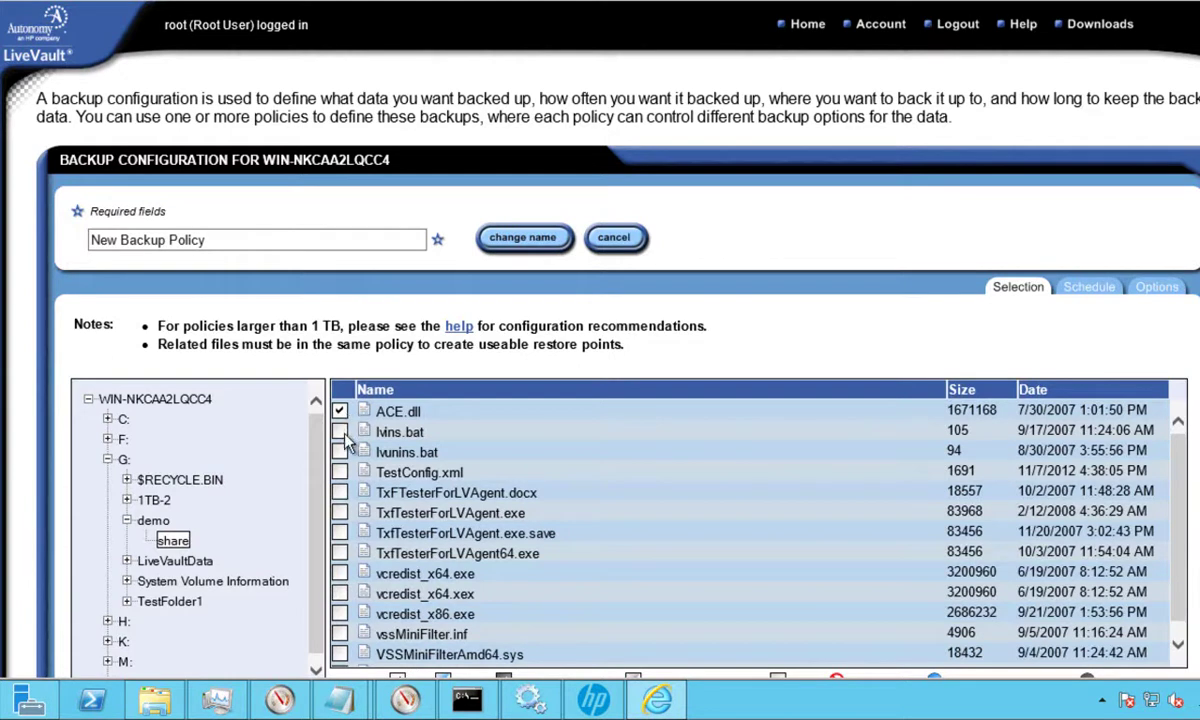
{"action": "left_click", "coordinate": [340, 431]}
{"action": "left_click", "coordinate": [340, 451]}
{"action": "left_click", "coordinate": [340, 471]}
{"action": "left_click", "coordinate": [340, 492]}
{"action": "left_click", "coordinate": [340, 512]}
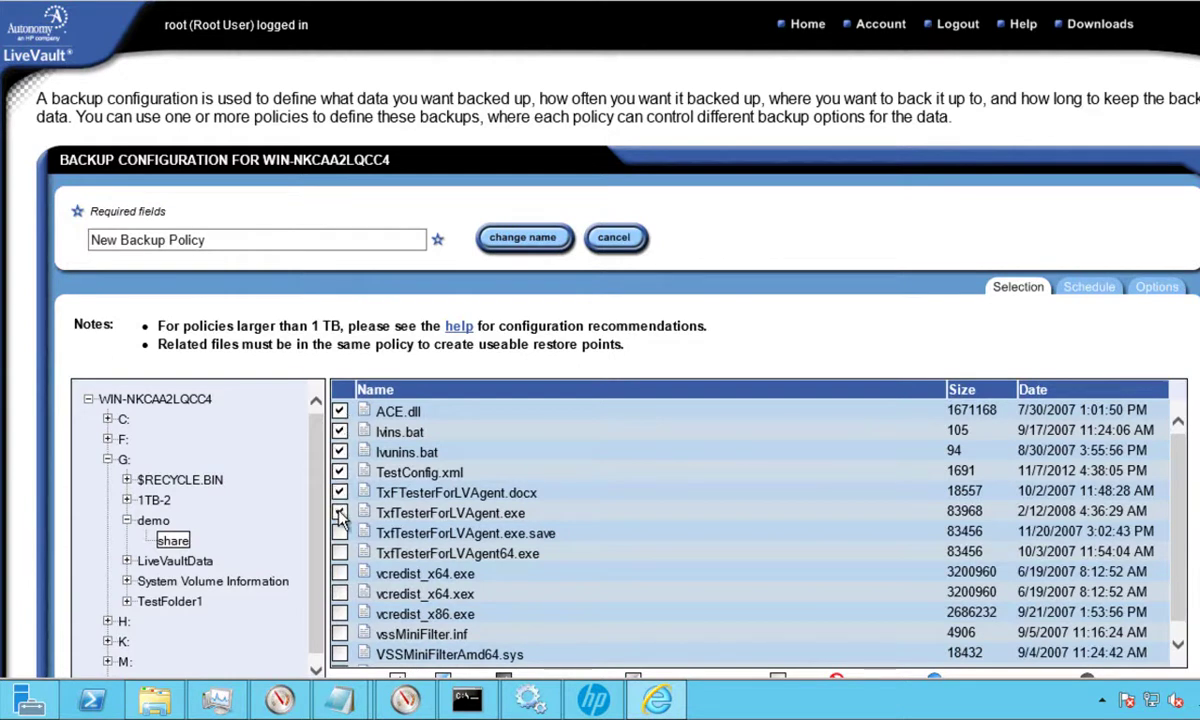
{"action": "left_click", "coordinate": [340, 532]}
{"action": "left_click", "coordinate": [340, 553]}
{"action": "scroll", "coordinate": [600, 340], "scroll_direction": "down", "scroll_amount": 3}
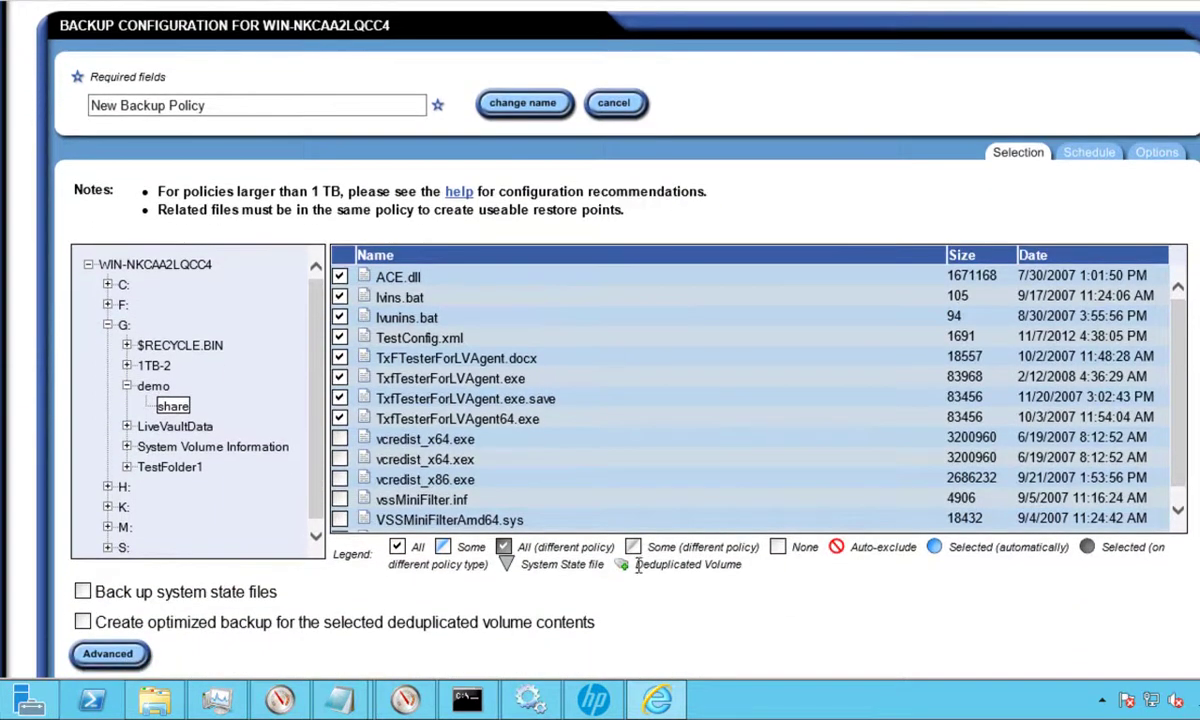
{"action": "left_click", "coordinate": [340, 520]}
Set the new backup policy's schedule to Continuous
{"action": "scroll", "coordinate": [993, 515], "scroll_direction": "down", "scroll_amount": 2}
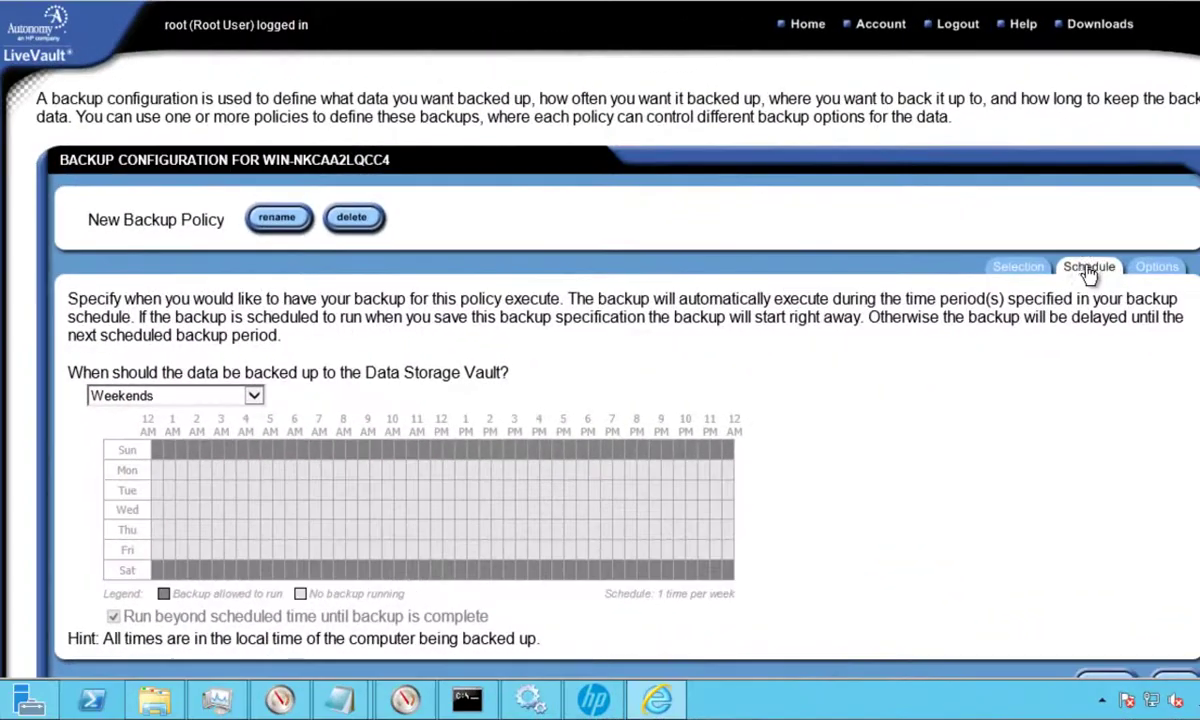
{"action": "left_click", "coordinate": [240, 396]}
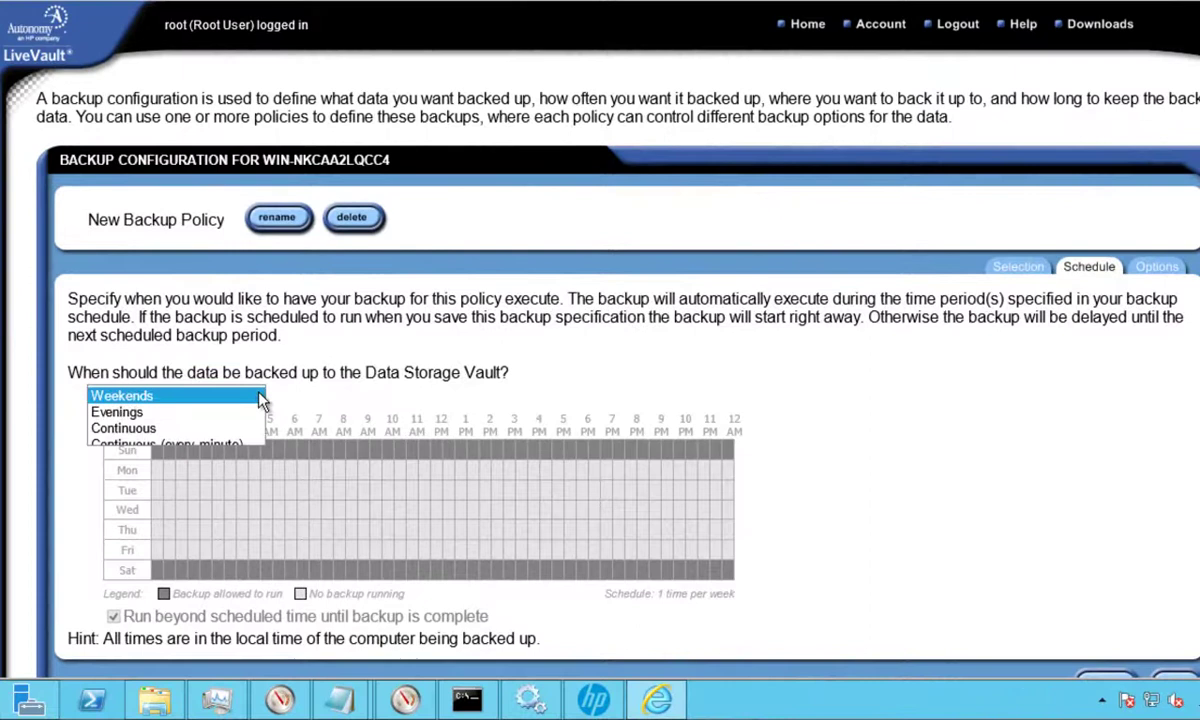
{"action": "left_click", "coordinate": [218, 429]}
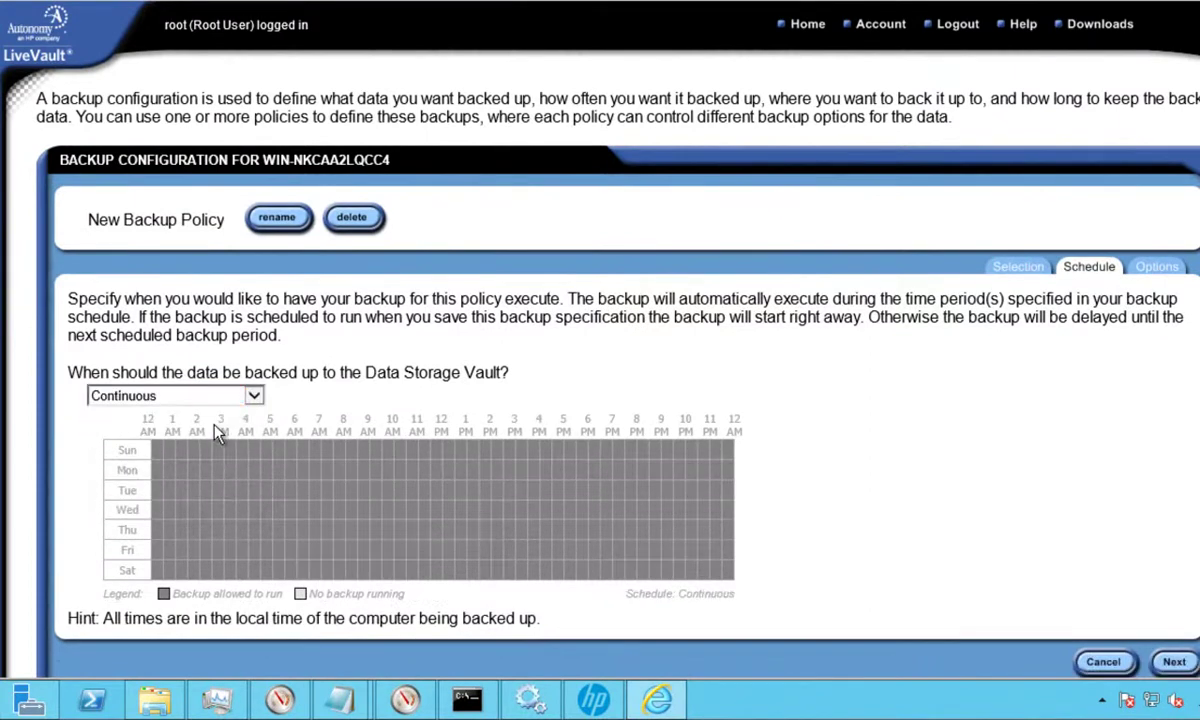
Keep the policy's retention at 30 Days and finish the backup configuration after its review
{"action": "left_click", "coordinate": [1150, 278]}
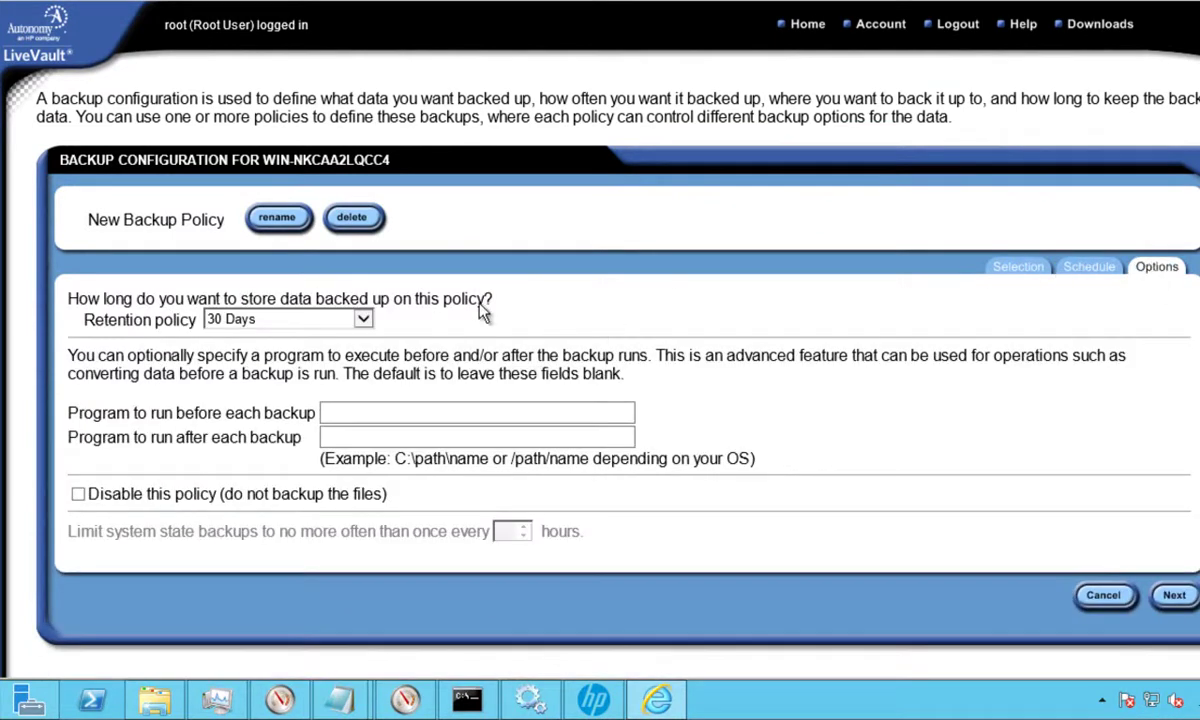
{"action": "left_click", "coordinate": [363, 319]}
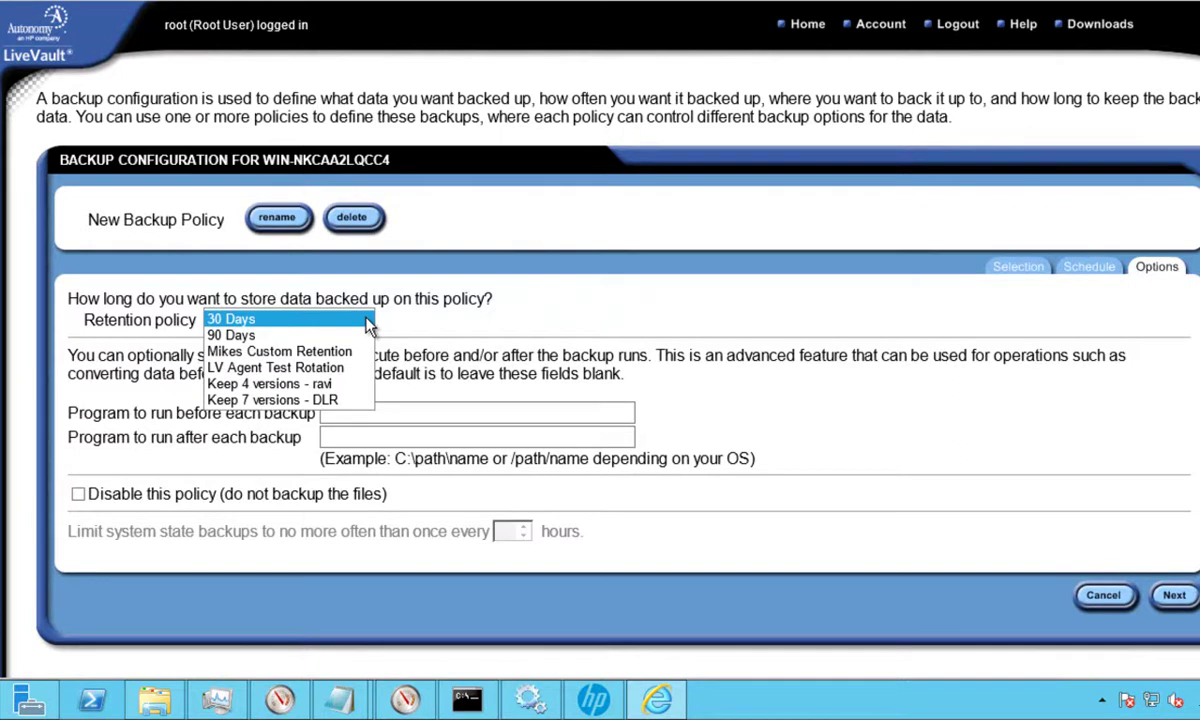
{"action": "left_click", "coordinate": [367, 320]}
{"action": "left_click", "coordinate": [1172, 596]}
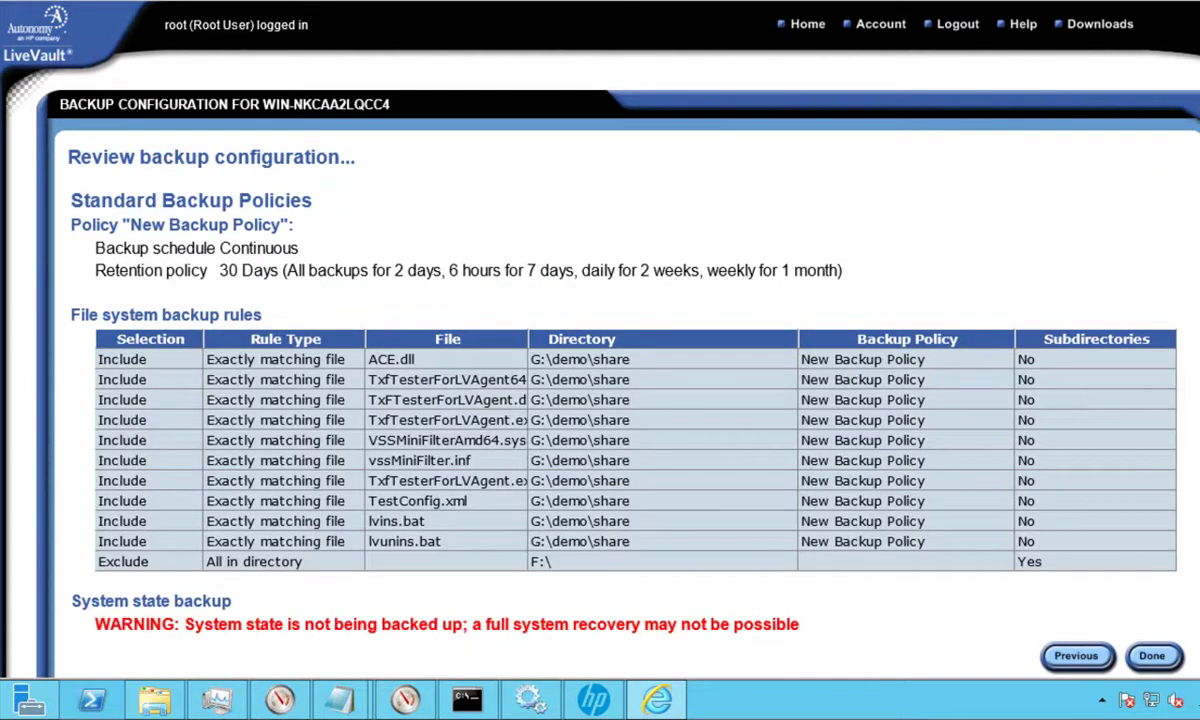
{"action": "left_click", "coordinate": [1158, 655]}
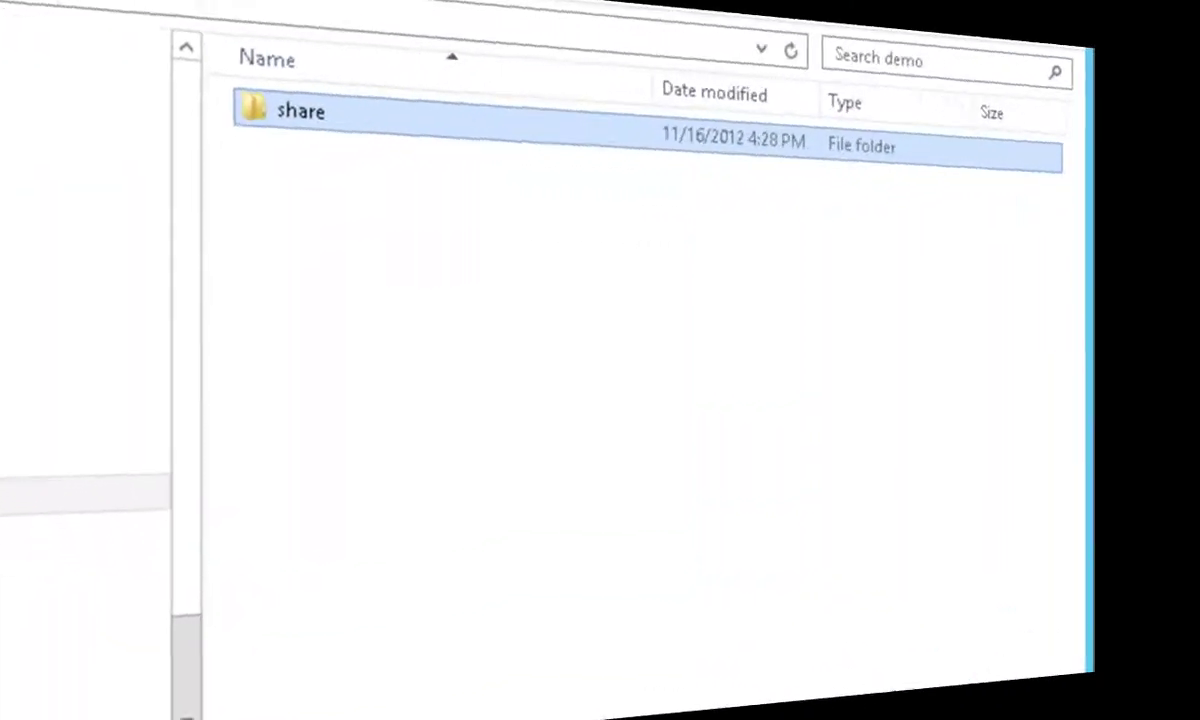
Delete all files, from ACE.dll to xmlParser.dll, in the demo\share folder in File Explorer
{"action": "left_click", "coordinate": [431, 348]}
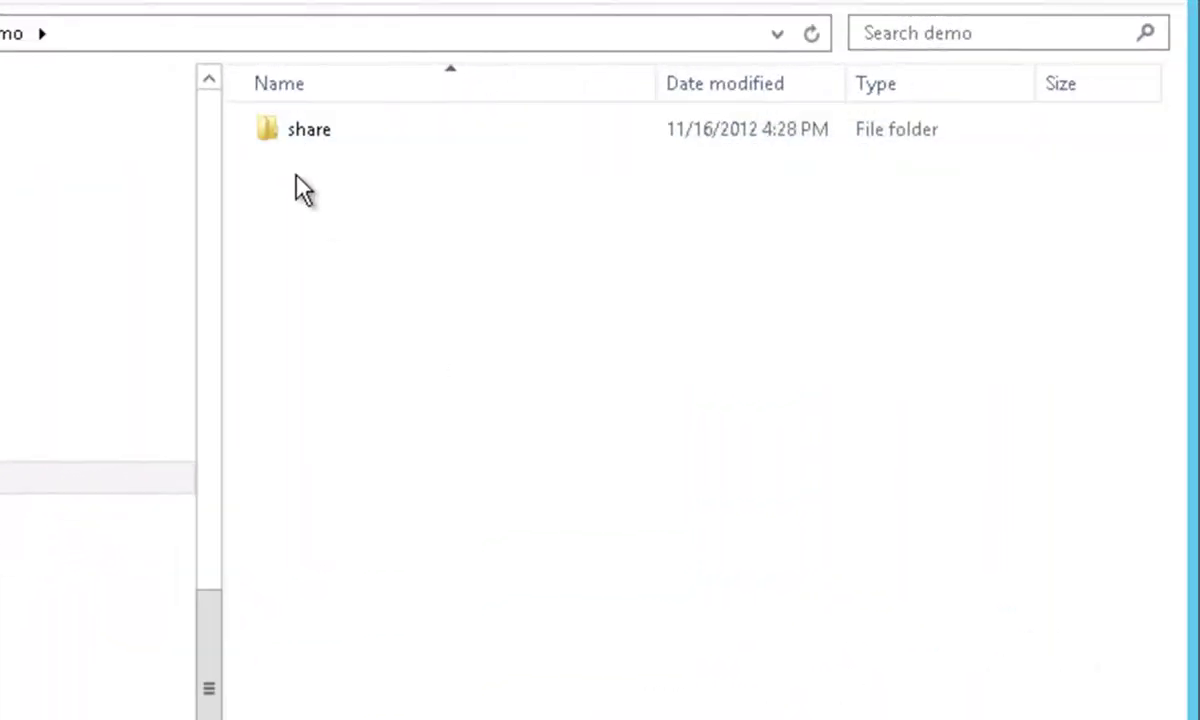
{"action": "double_click", "coordinate": [276, 131]}
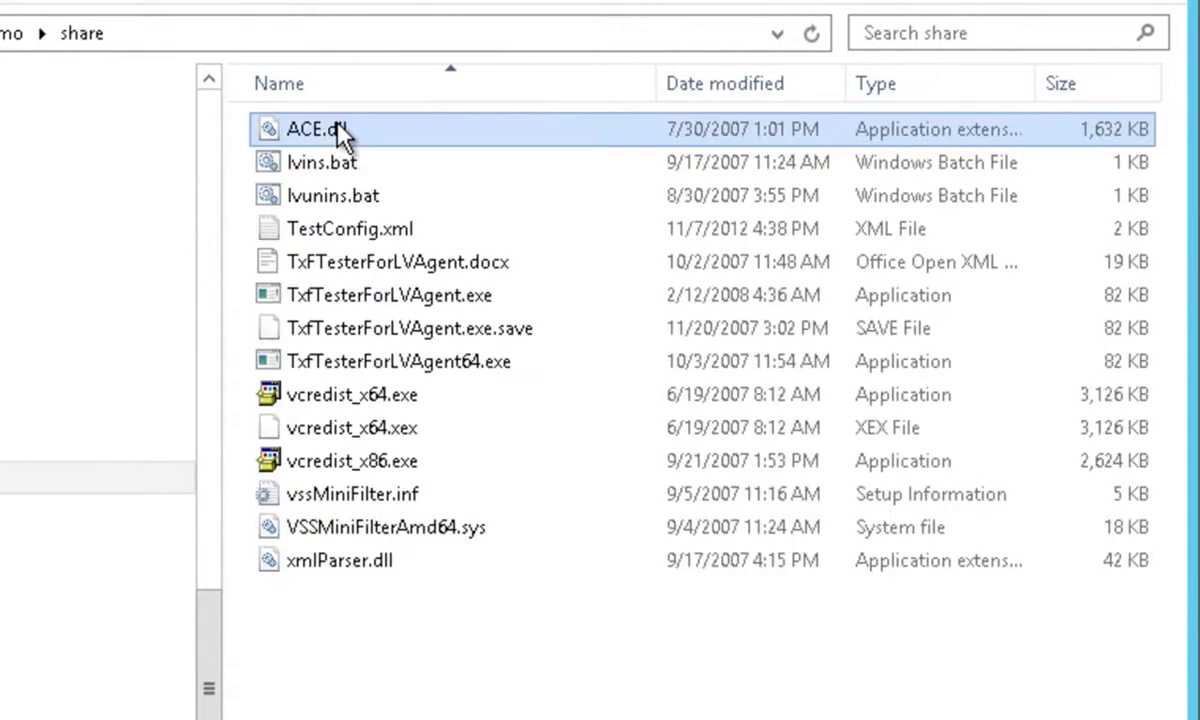
{"action": "key", "text": "shift+Down"}
{"action": "key", "text": "shift+Down"}
{"action": "key", "text": "shift+Down"}
{"action": "key", "text": "shift+Down"}
{"action": "key", "text": "shift+Down"}
{"action": "key", "text": "shift+Down"}
{"action": "key", "text": "shift+Down"}
{"action": "key", "text": "shift+Down"}
{"action": "key", "text": "shift+Down"}
{"action": "key", "text": "shift+Down"}
{"action": "key", "text": "shift+Down"}
{"action": "key", "text": "shift+Down"}
{"action": "key", "text": "shift+Down"}
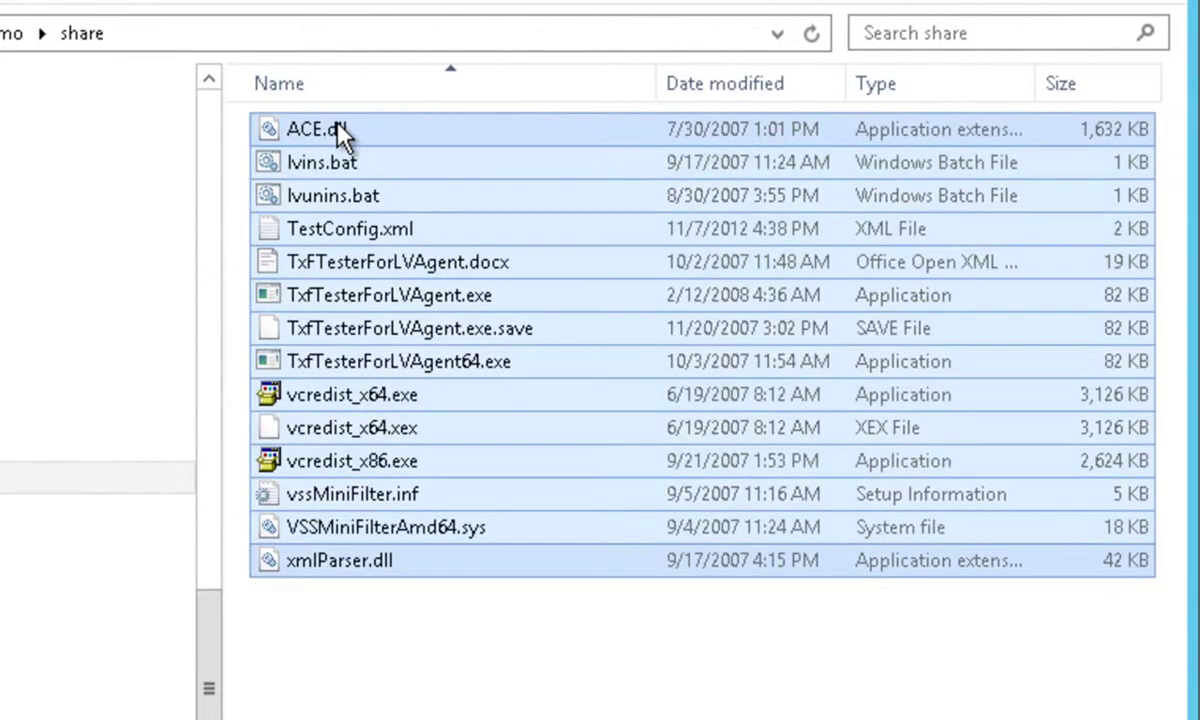
{"action": "right_click", "coordinate": [341, 133]}
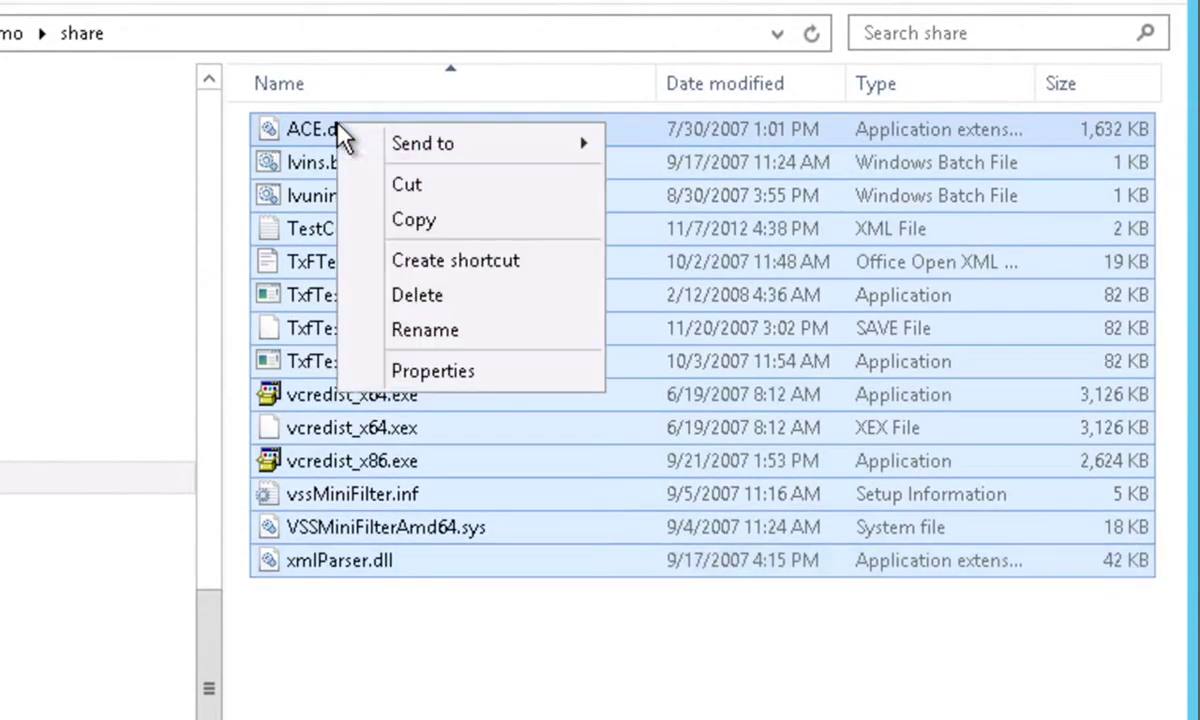
{"action": "left_click", "coordinate": [407, 296]}
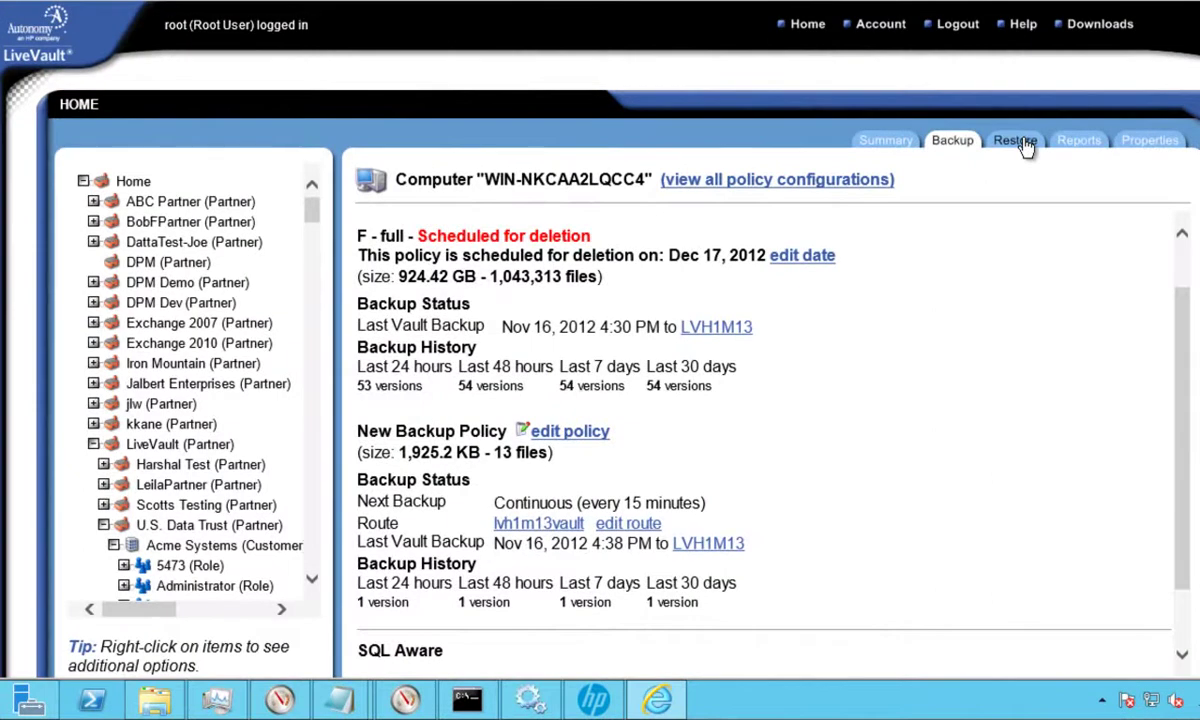
Start a new restore request that restores data over the internet and name it demo-share
{"action": "left_click", "coordinate": [1017, 142]}
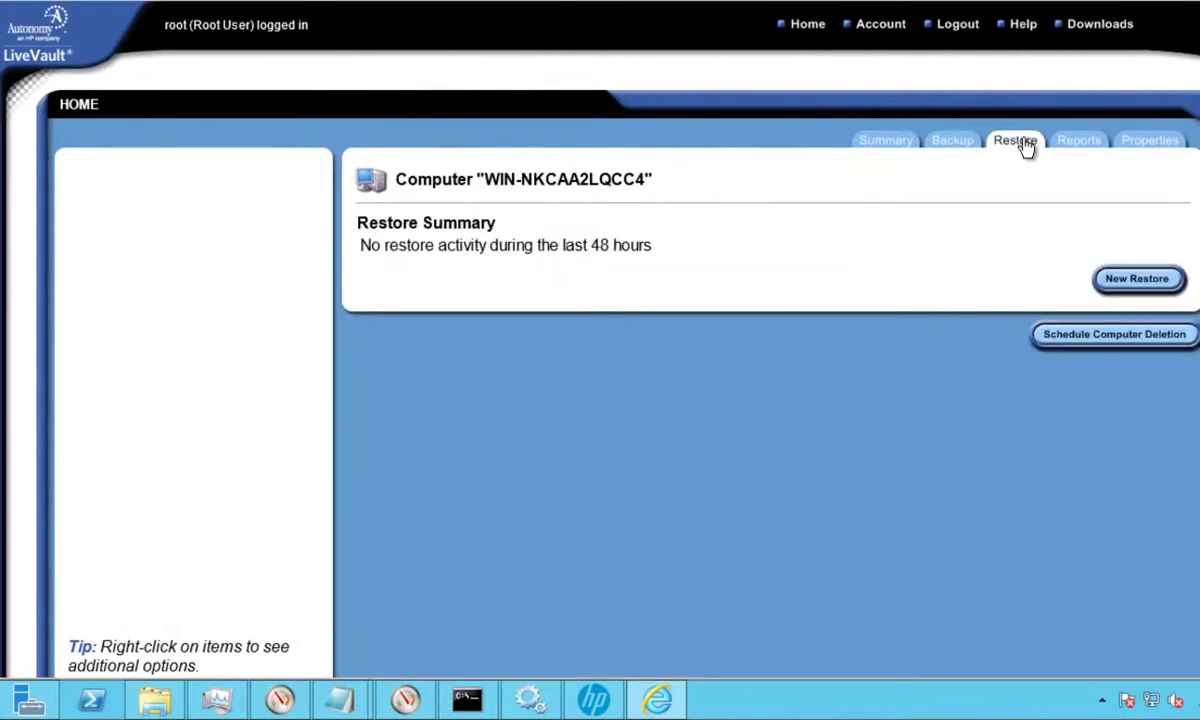
{"action": "left_click", "coordinate": [1138, 279]}
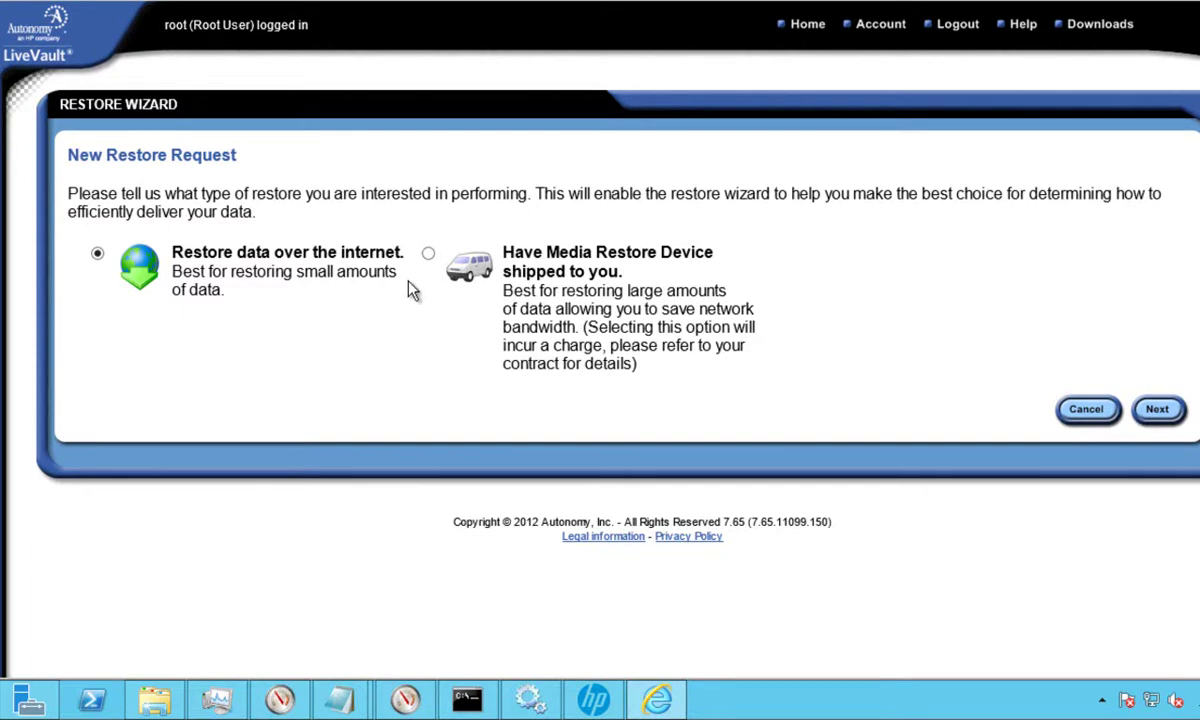
{"action": "left_click", "coordinate": [1154, 412]}
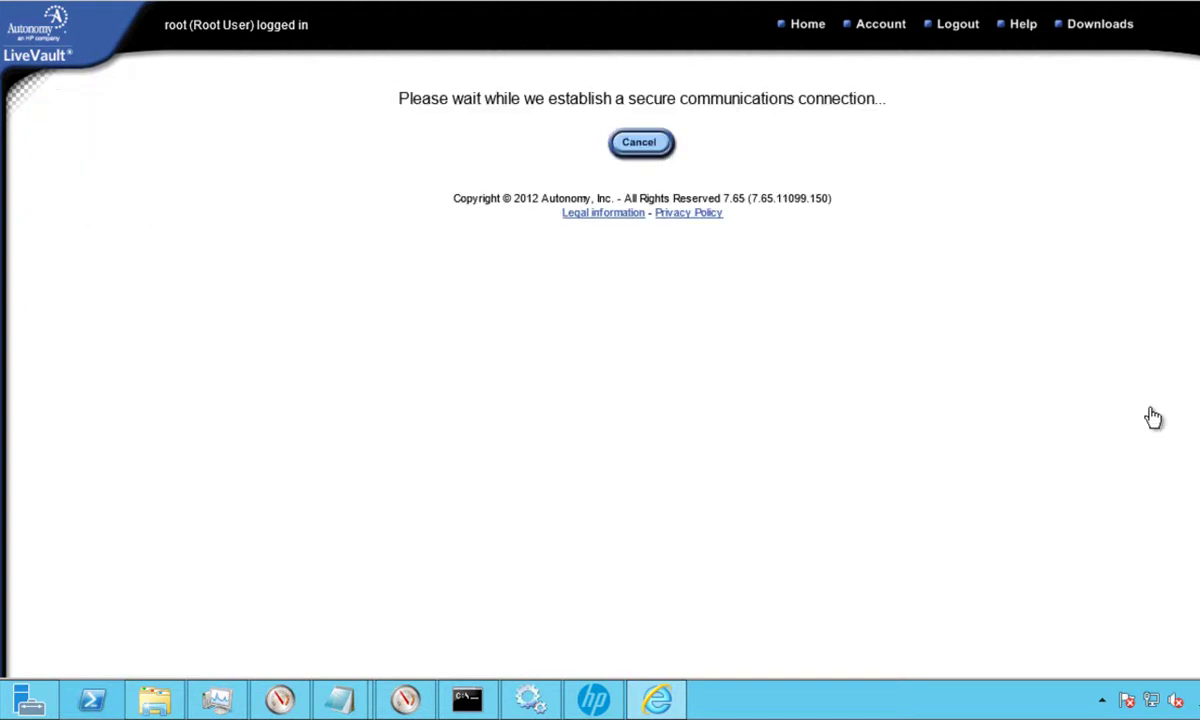
{"action": "left_click", "coordinate": [407, 214]}
{"action": "type", "text": "demo-"}
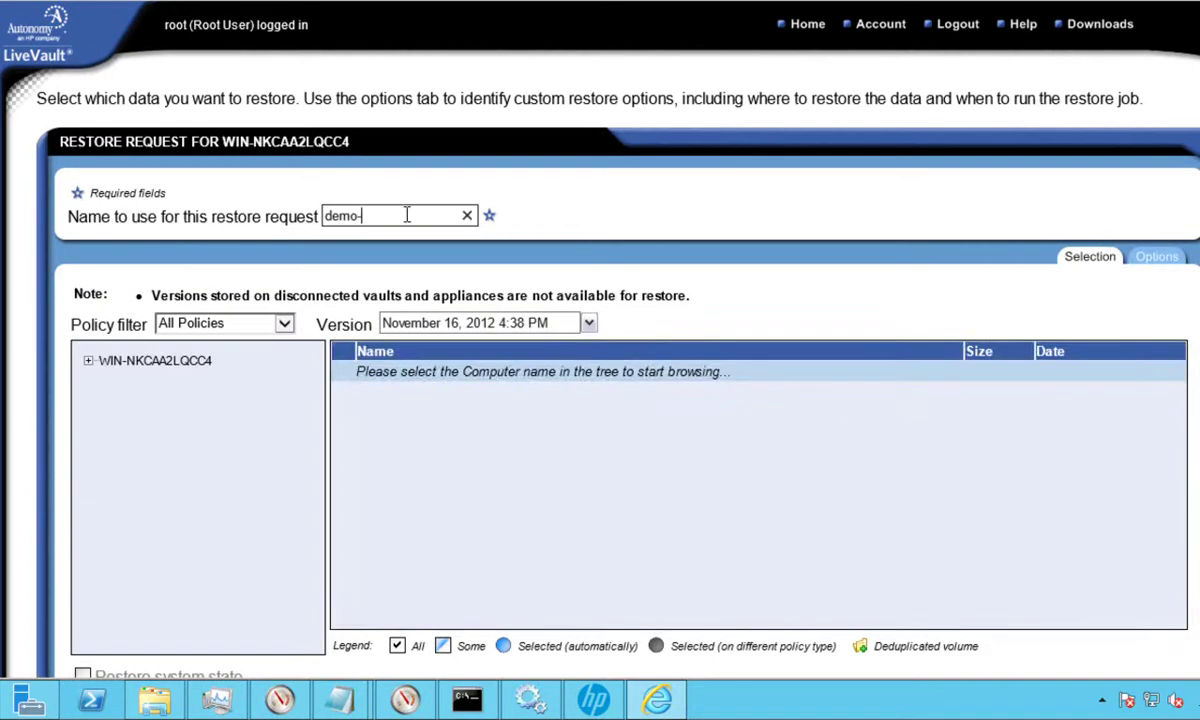
{"action": "type", "text": "share"}
Browse the restore tree to G:\demo\share and choose the November 16, 2012 4:38 PM version
{"action": "left_click", "coordinate": [89, 362]}
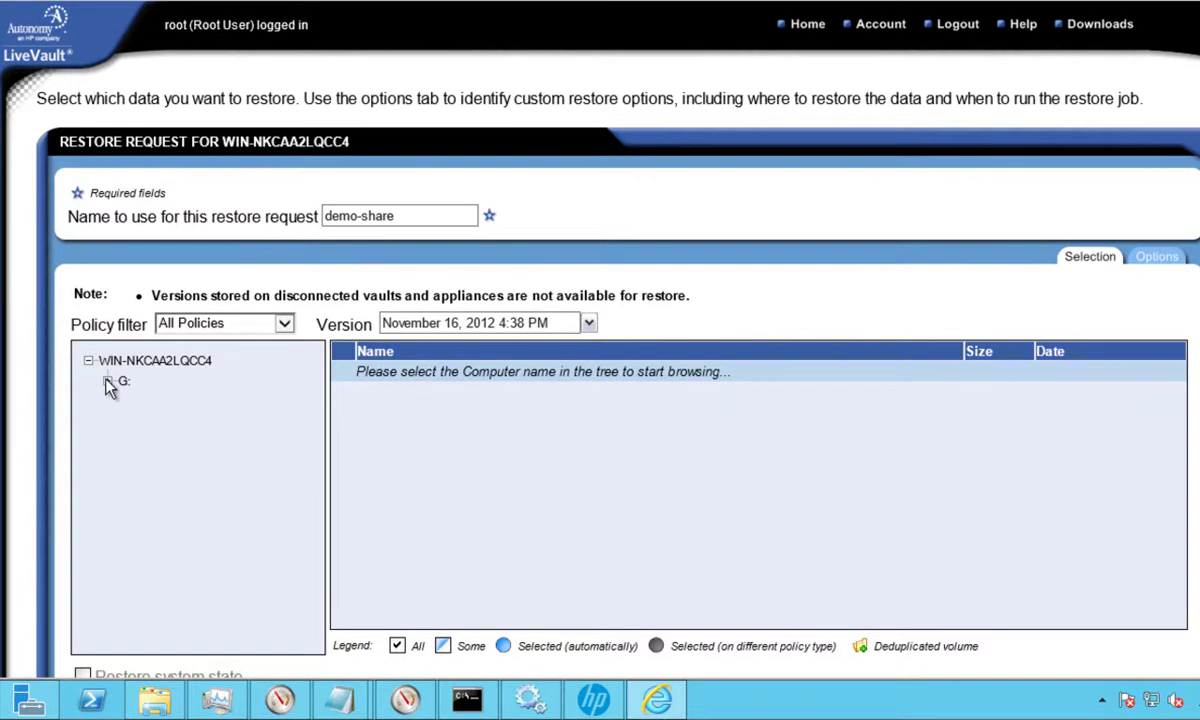
{"action": "left_click", "coordinate": [108, 382]}
{"action": "left_click", "coordinate": [170, 421]}
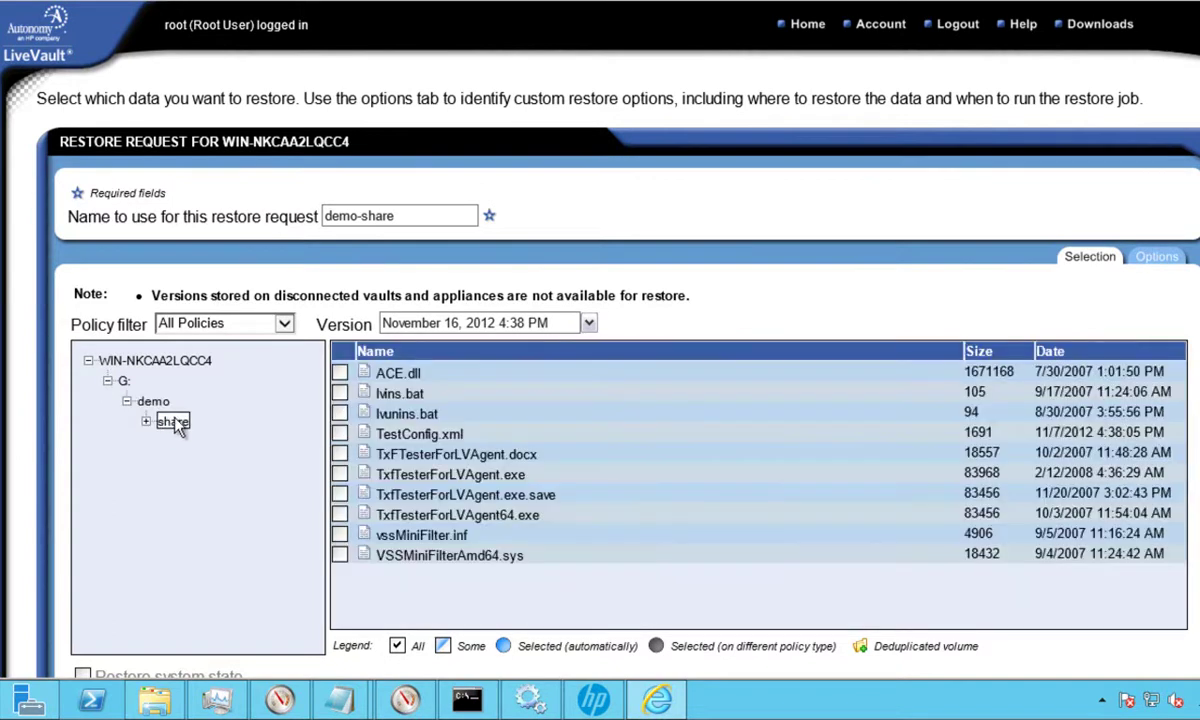
{"action": "left_click", "coordinate": [589, 323]}
{"action": "left_click", "coordinate": [540, 423]}
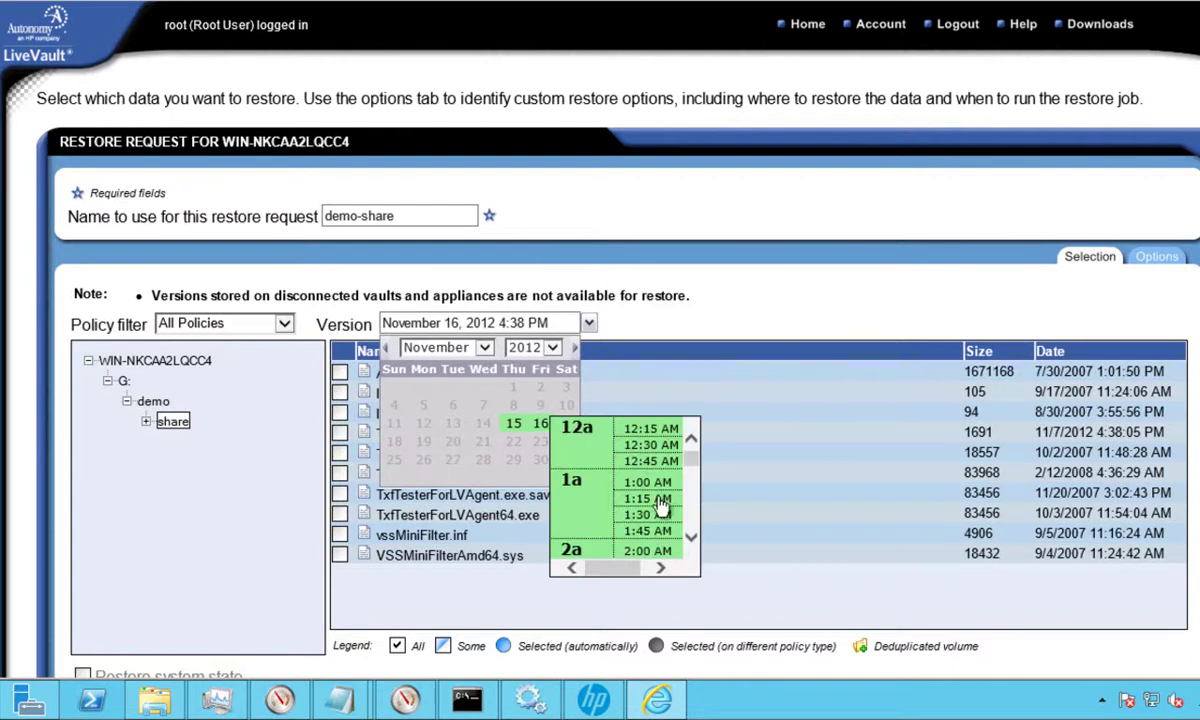
{"action": "left_click", "coordinate": [691, 530]}
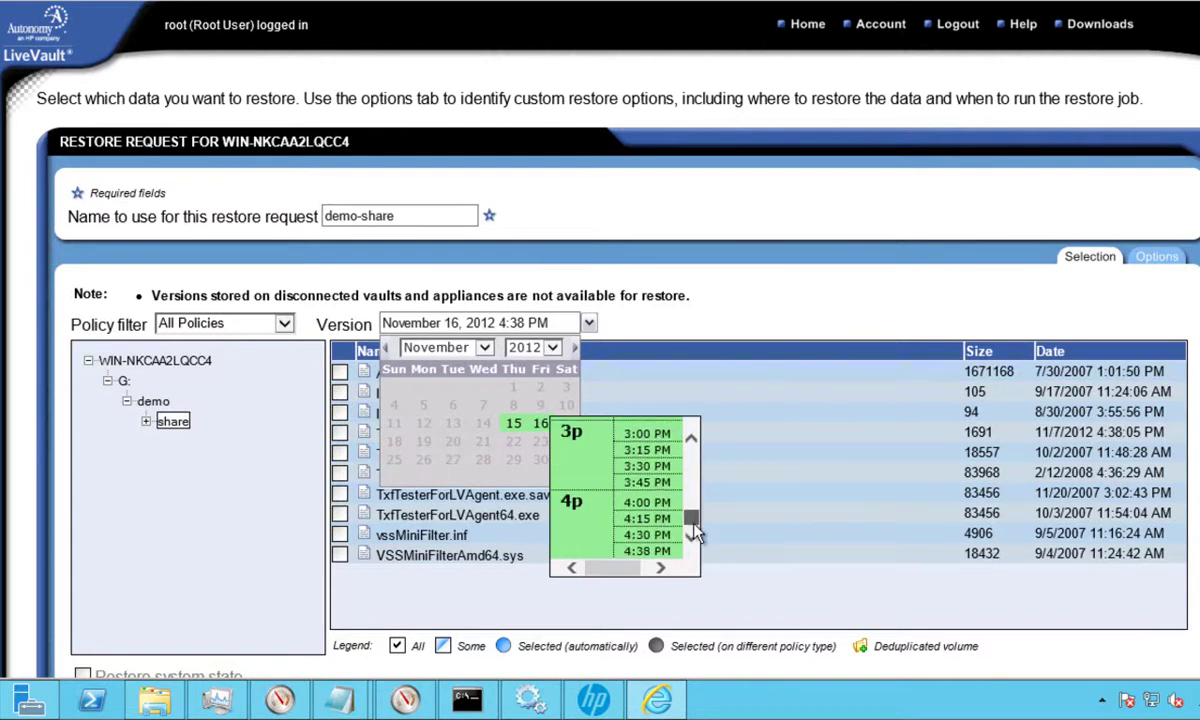
{"action": "left_click", "coordinate": [646, 550]}
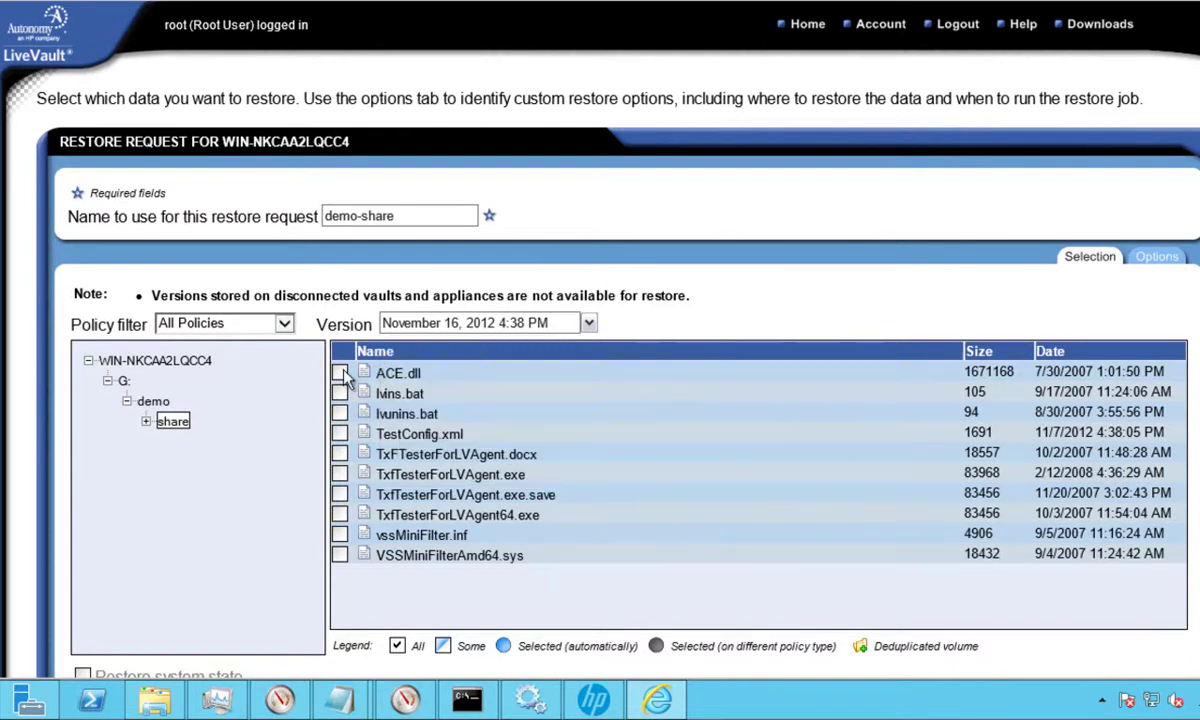
Select all listed files in the share folder for restore, from ACE.dll through VSSMiniFilterAmd64.sys
{"action": "left_click", "coordinate": [341, 373]}
{"action": "left_click", "coordinate": [341, 393]}
{"action": "left_click", "coordinate": [341, 413]}
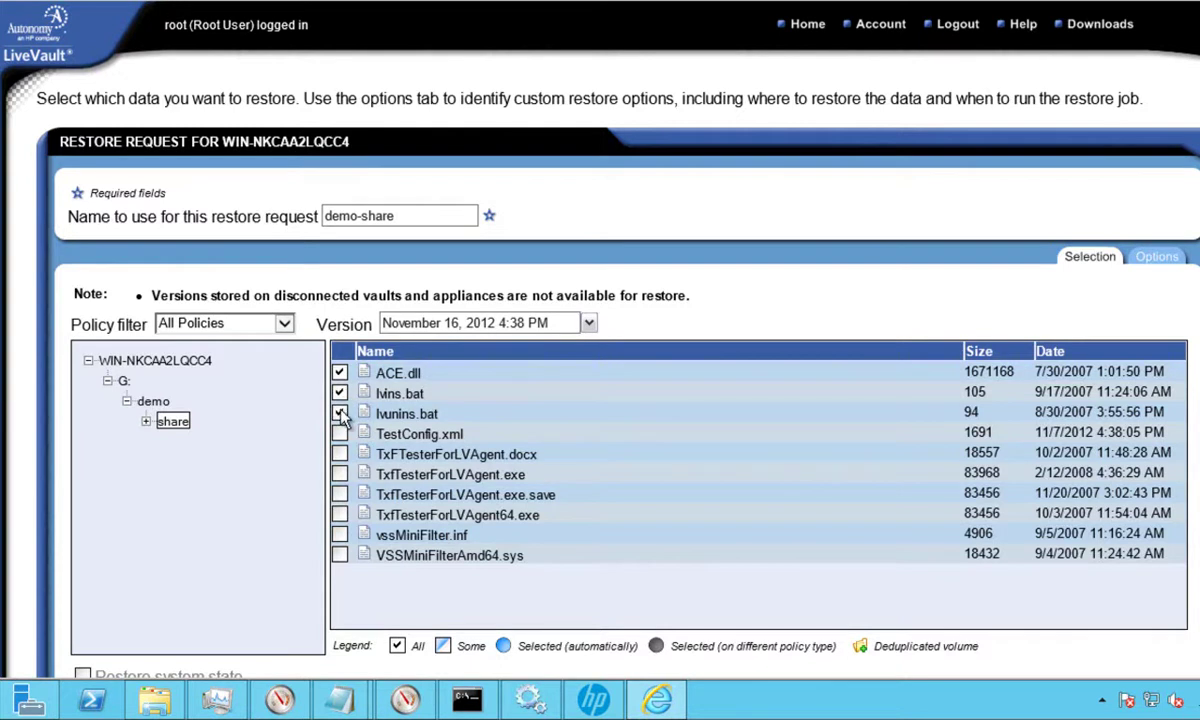
{"action": "left_click", "coordinate": [340, 433]}
{"action": "left_click", "coordinate": [340, 454]}
{"action": "left_click", "coordinate": [340, 475]}
{"action": "left_click", "coordinate": [340, 495]}
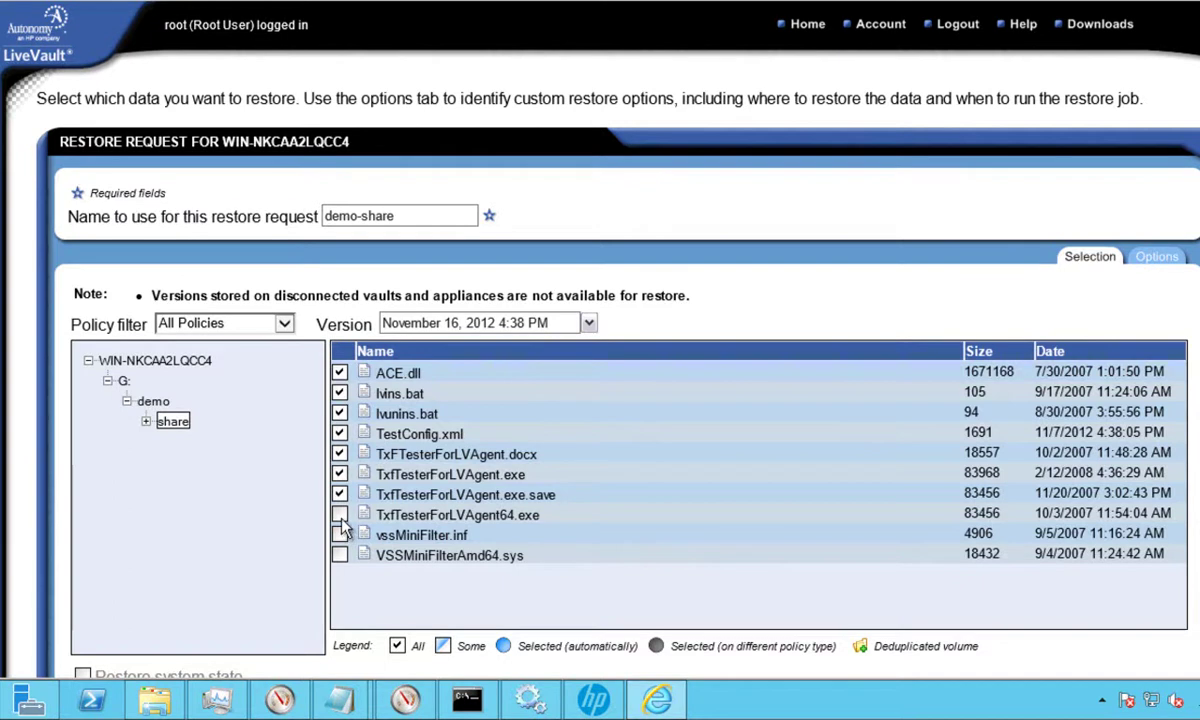
{"action": "left_click", "coordinate": [340, 515]}
{"action": "left_click", "coordinate": [340, 535]}
{"action": "left_click", "coordinate": [340, 555]}
Try to redirect the restored data to a different computer in the restore options
{"action": "left_click", "coordinate": [1157, 258]}
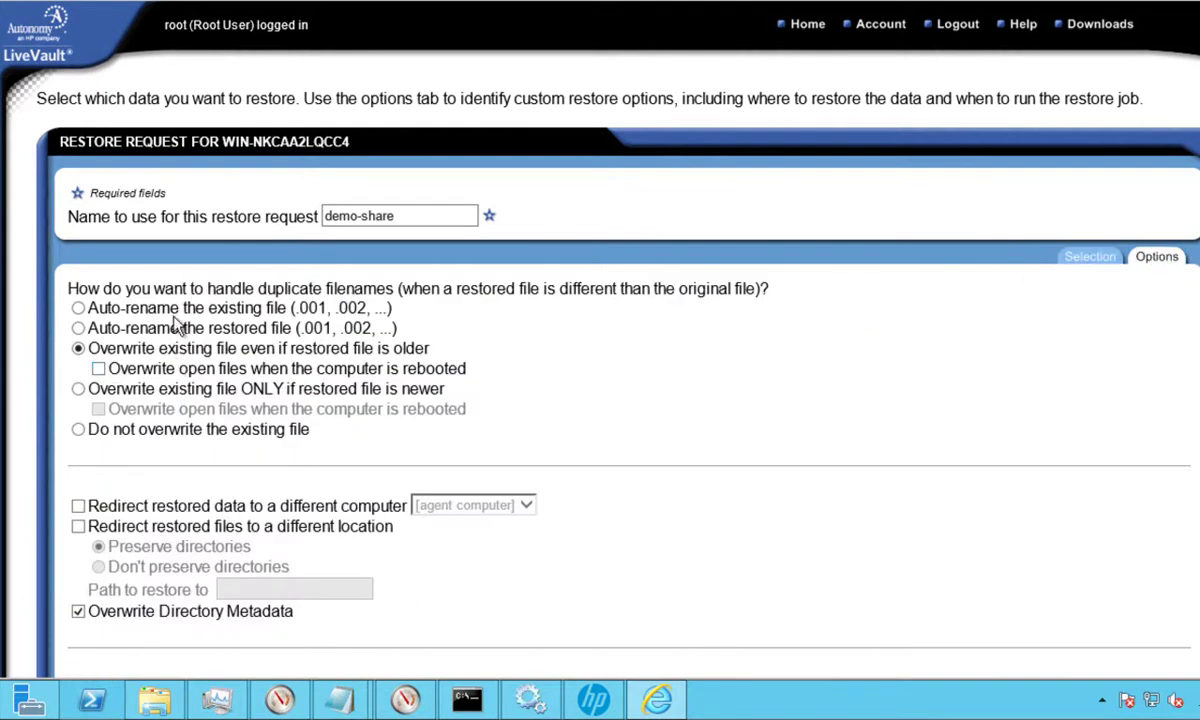
{"action": "left_click", "coordinate": [78, 506]}
{"action": "left_click", "coordinate": [552, 508]}
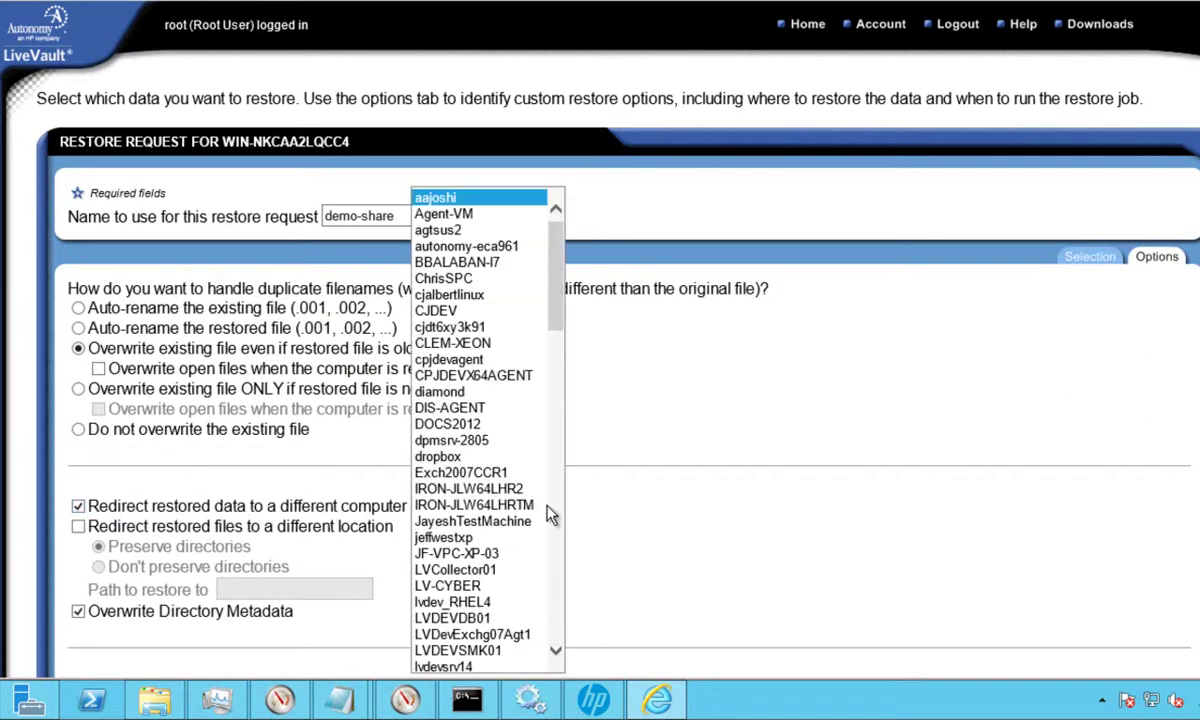
{"action": "left_click", "coordinate": [77, 508]}
Try to schedule the restore job to start at 5:00 PM
{"action": "scroll", "coordinate": [80, 532], "scroll_direction": "down", "scroll_amount": 3}
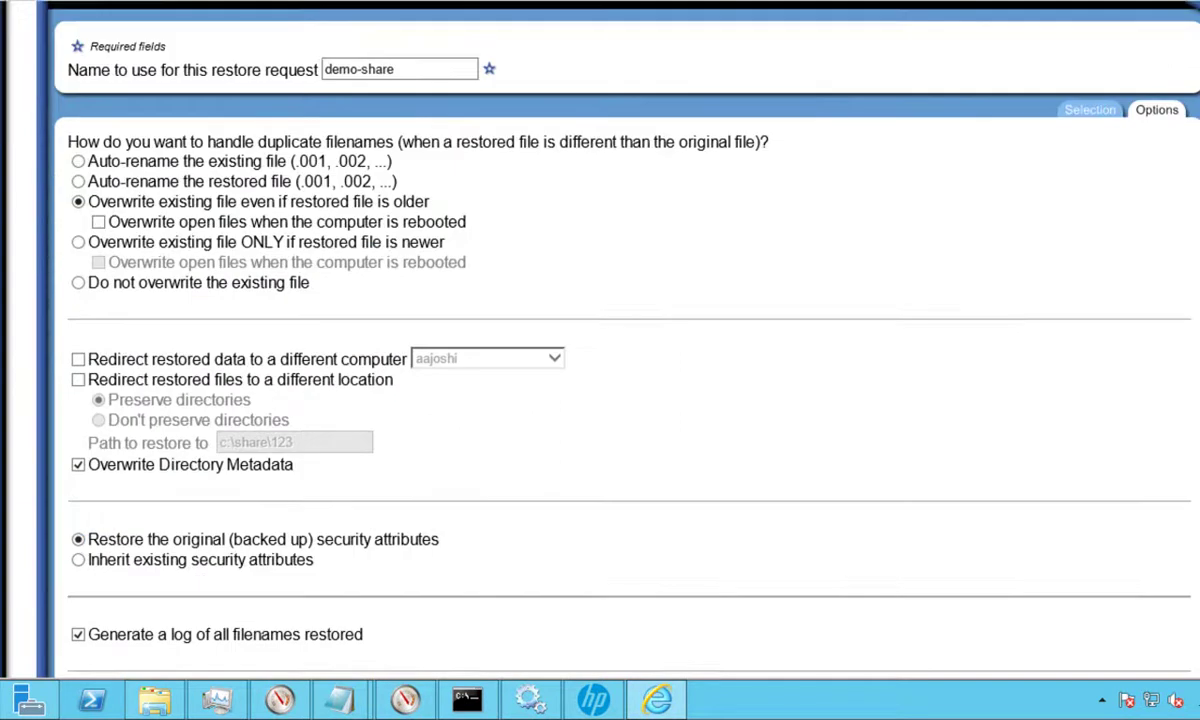
{"action": "scroll", "coordinate": [470, 560], "scroll_direction": "down", "scroll_amount": 1}
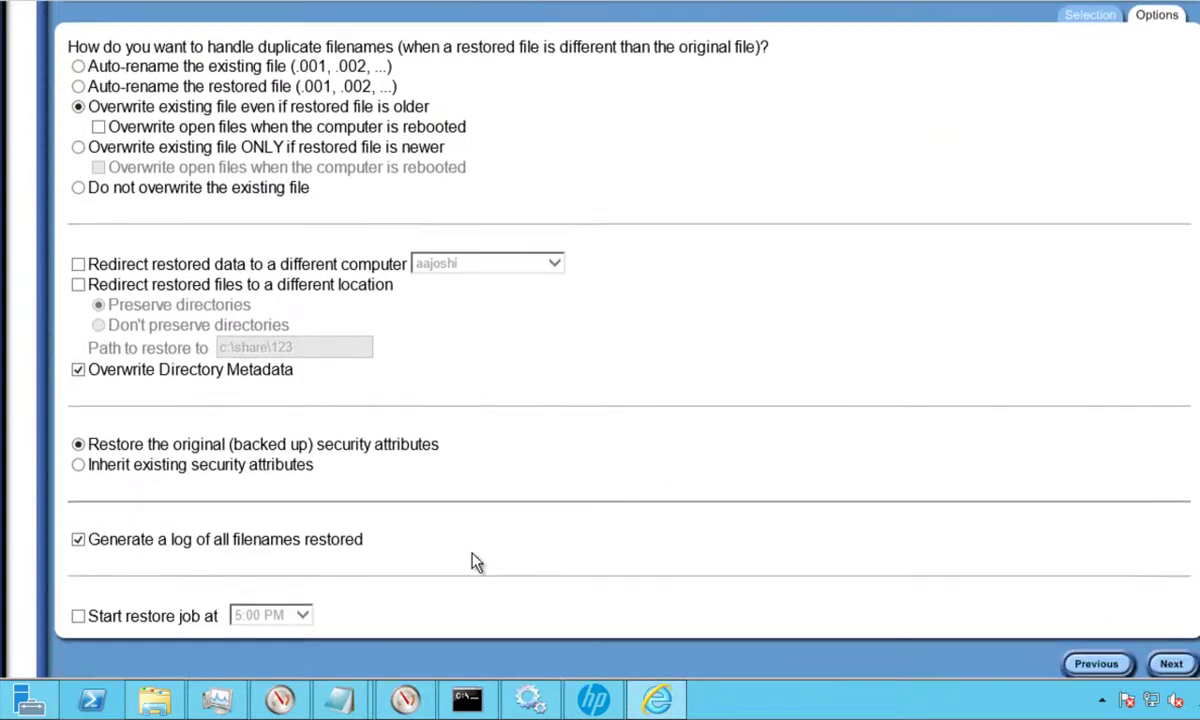
{"action": "left_click", "coordinate": [77, 616]}
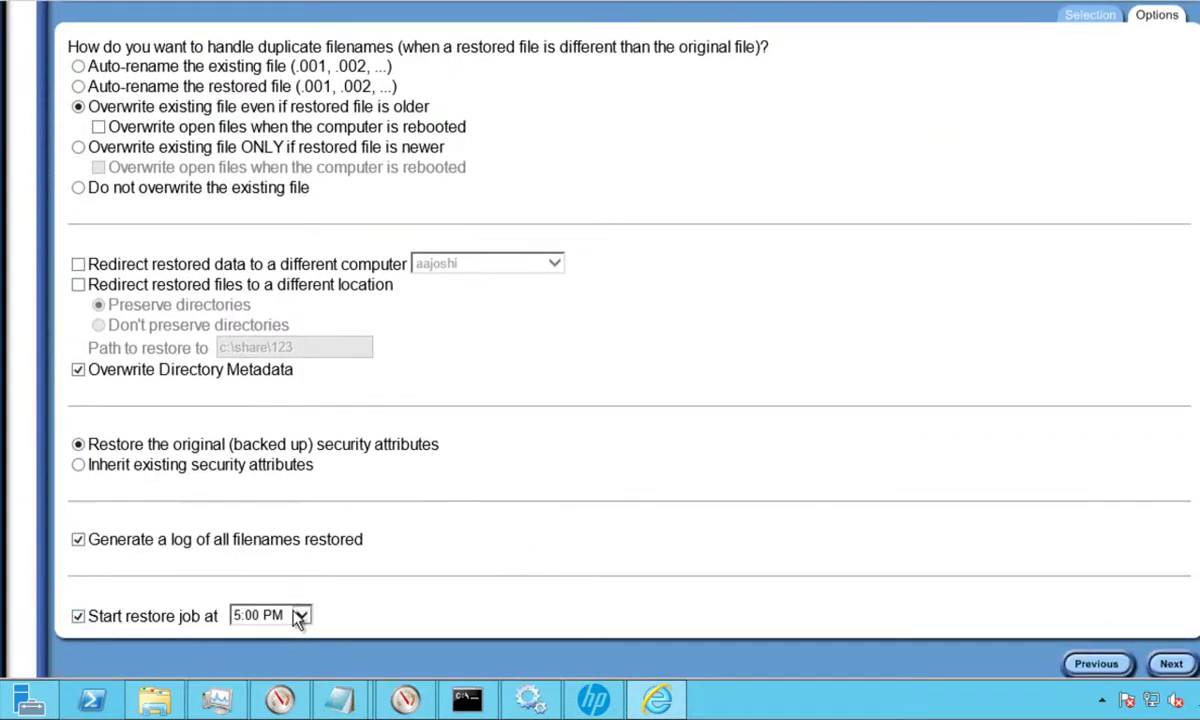
{"action": "left_click", "coordinate": [300, 615]}
{"action": "left_click", "coordinate": [383, 666]}
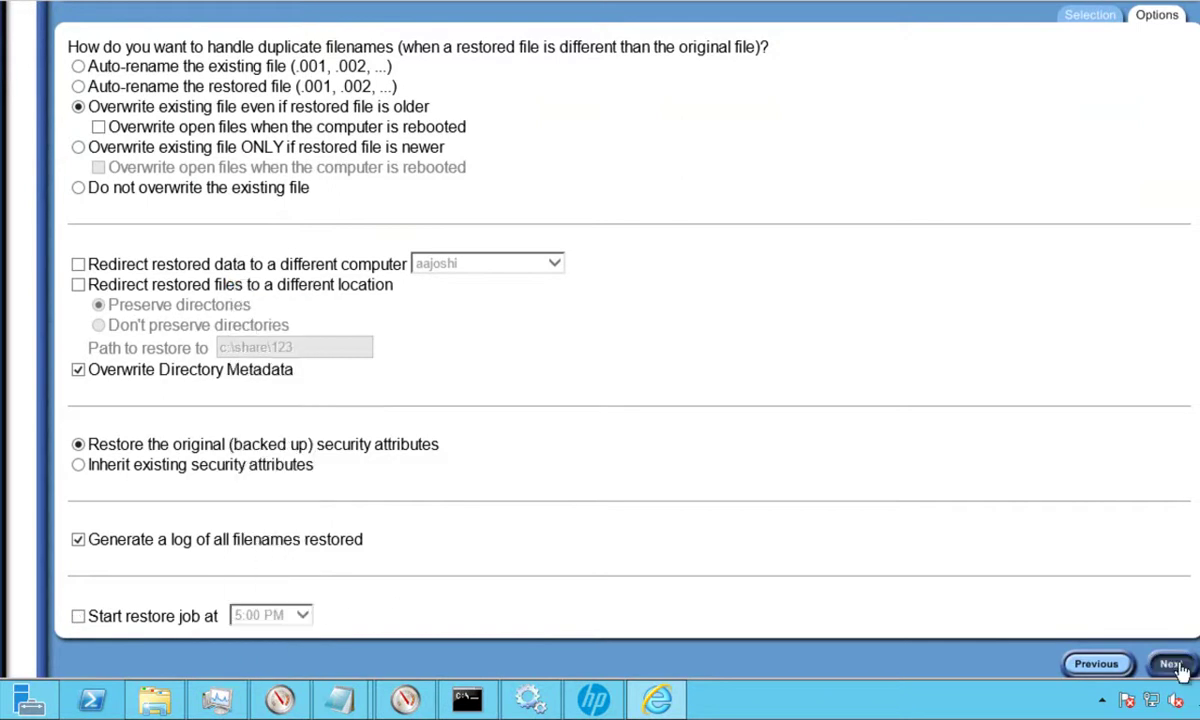
Accept the demo-share request's settings on the review page and start the restore
{"action": "left_click", "coordinate": [1172, 664]}
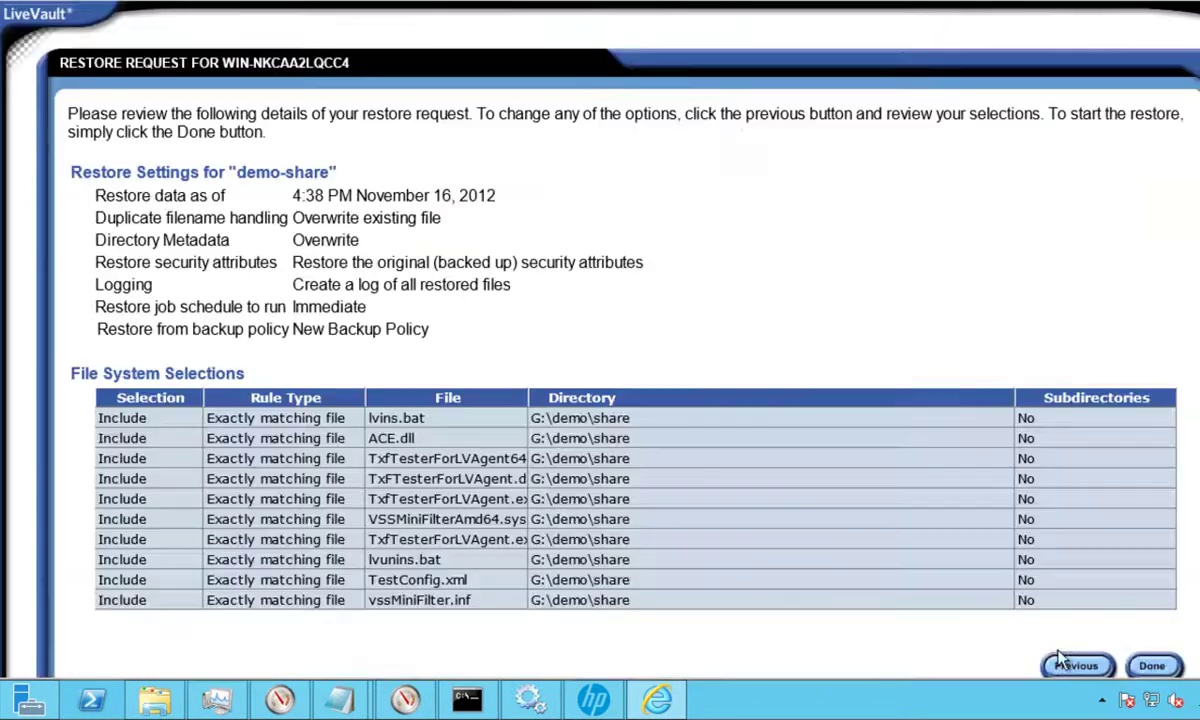
{"action": "left_click", "coordinate": [1153, 666]}
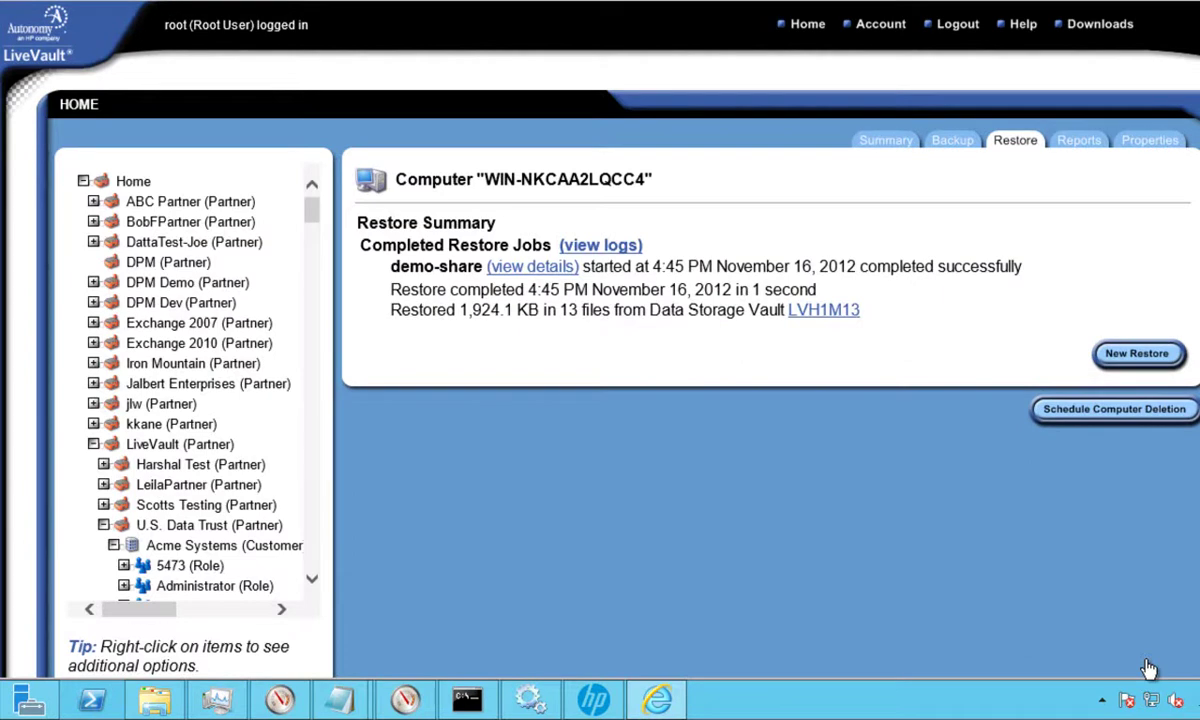
Generate the Restore log report for the completed job in HTML - Viewable in browser format and review its job details
{"action": "left_click", "coordinate": [600, 248]}
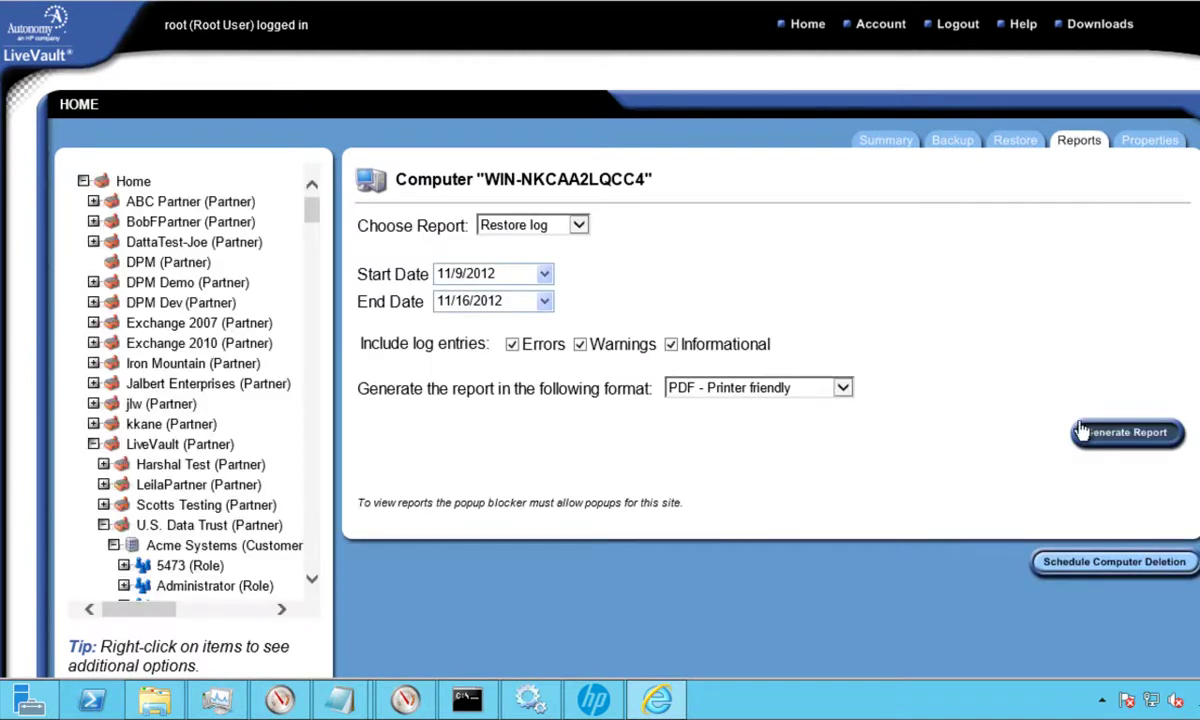
{"action": "left_click", "coordinate": [843, 389]}
{"action": "left_click", "coordinate": [745, 364]}
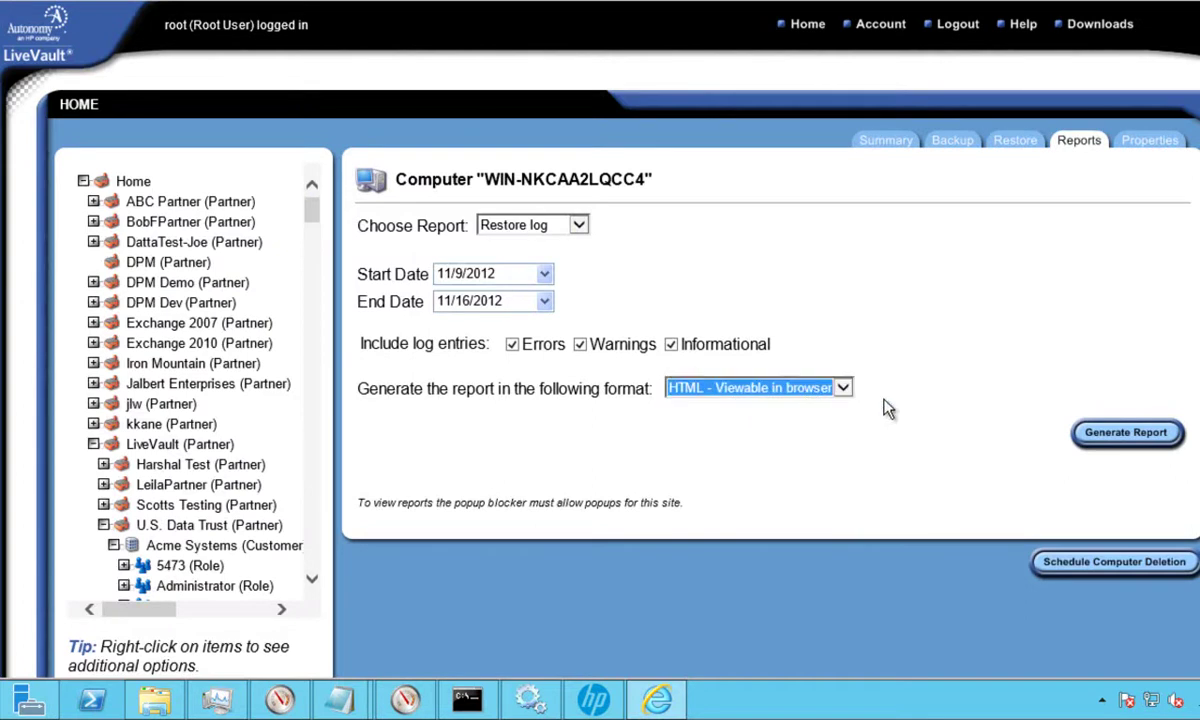
{"action": "left_click", "coordinate": [1118, 438]}
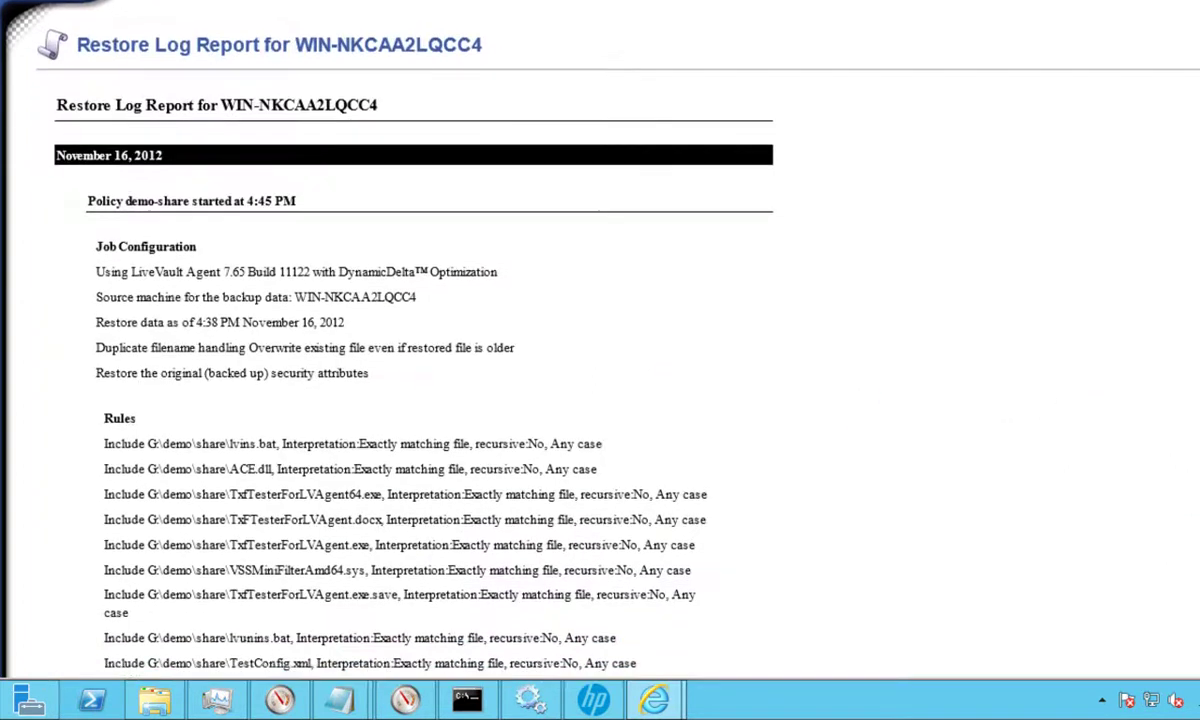
{"action": "scroll", "coordinate": [560, 340], "scroll_direction": "down", "scroll_amount": 3}
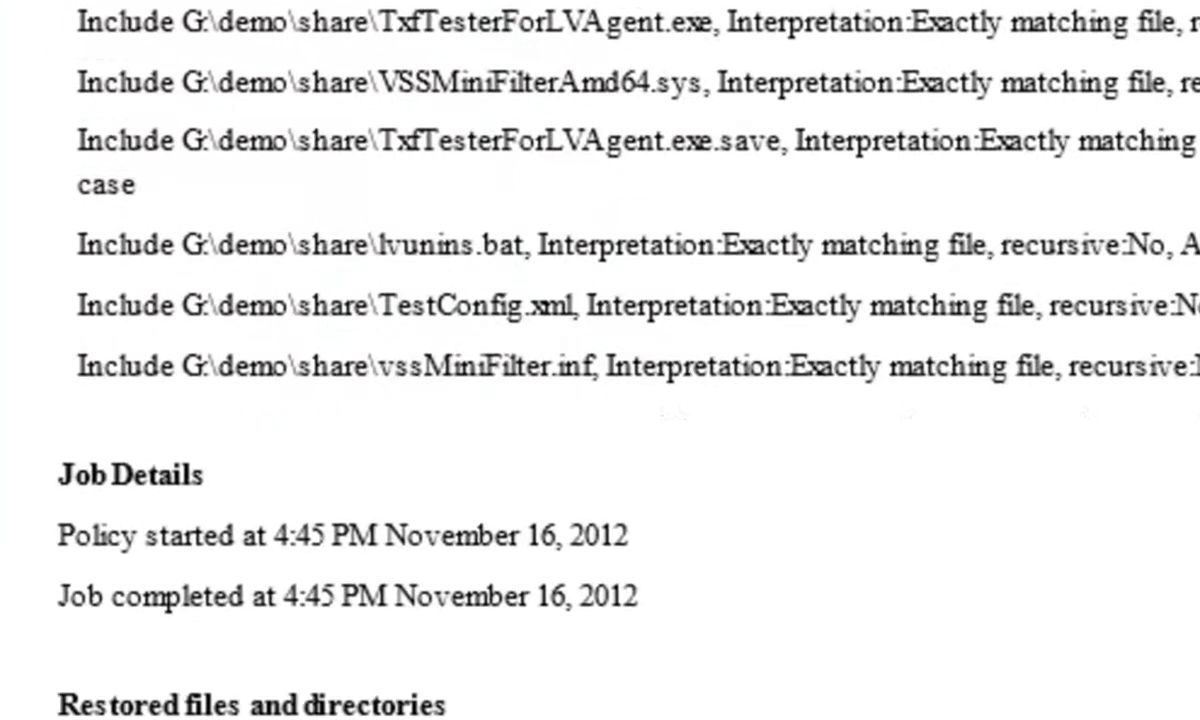